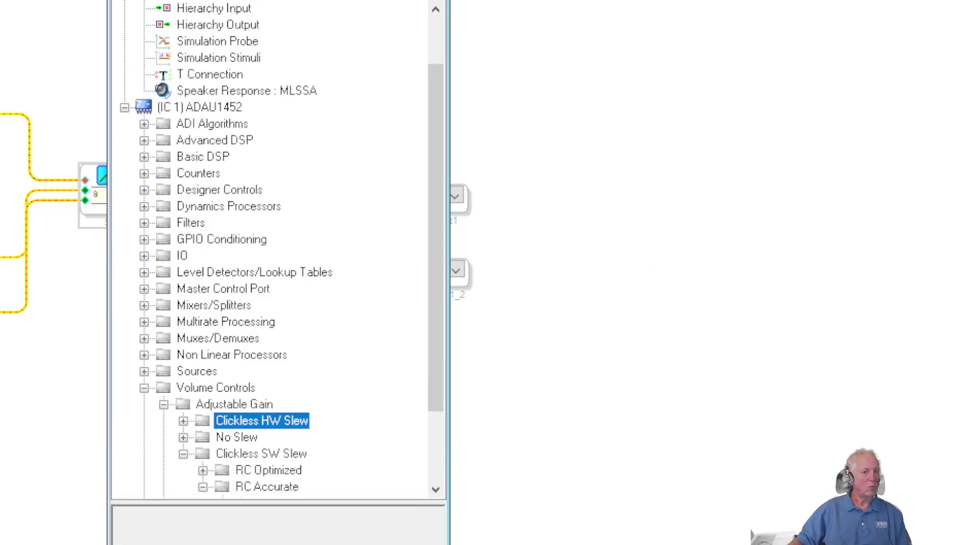
- Scroll down the toolbox and fold away the Clickless SW Slew variants
{"action": "scroll", "coordinate": [197, 404], "scroll_direction": "down", "scroll_amount": 2}
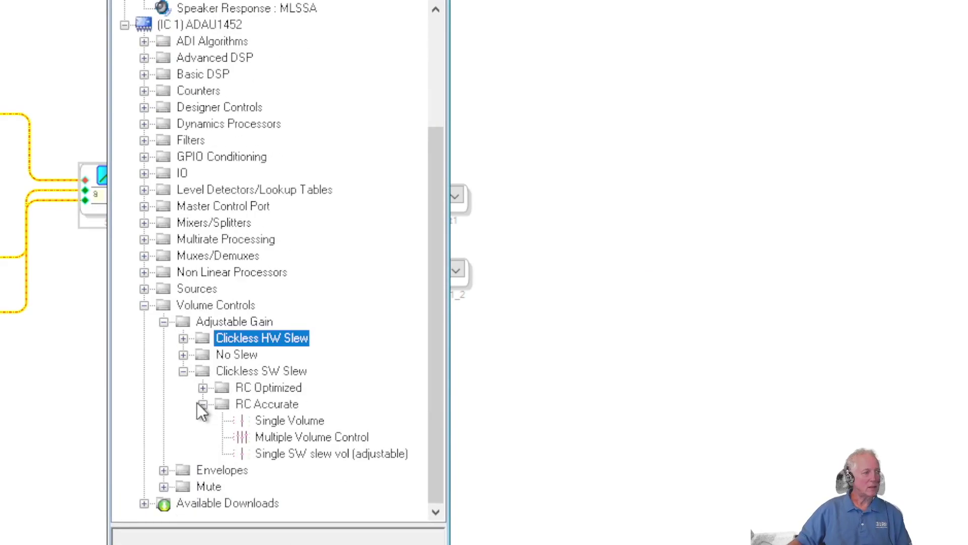
{"action": "left_click", "coordinate": [186, 371]}
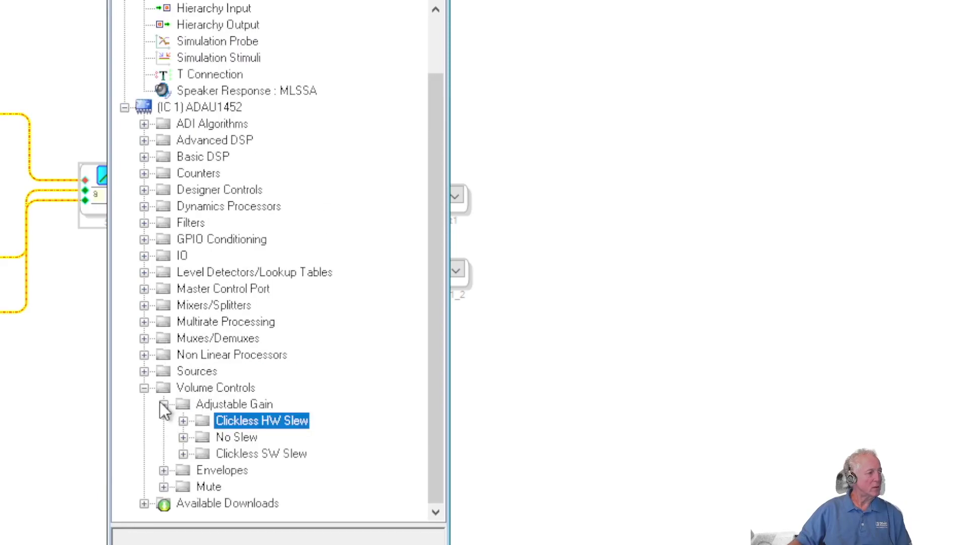
- Re-expand Volume Controls and Clickless SW Slew, leaving the RC Accurate node collapsed
{"action": "left_click", "coordinate": [144, 388]}
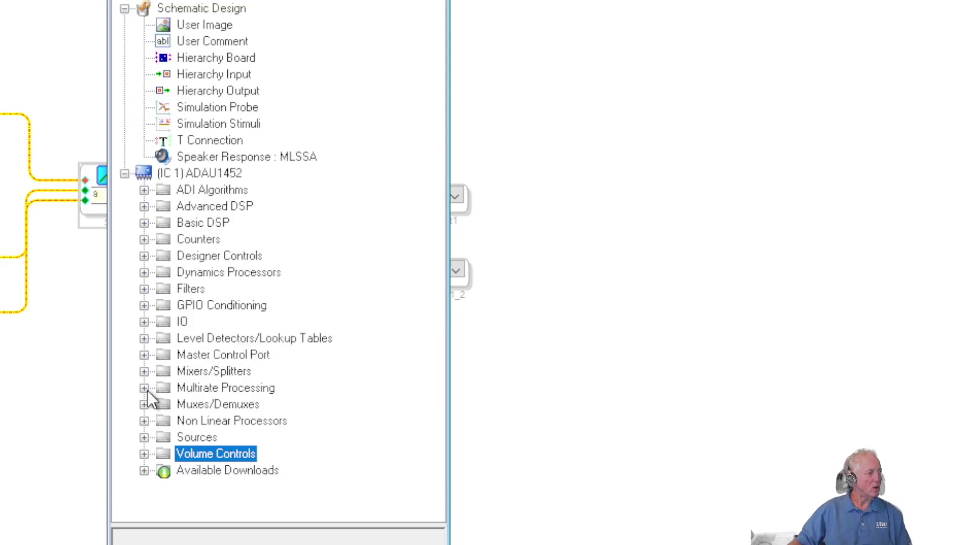
{"action": "left_click", "coordinate": [144, 454]}
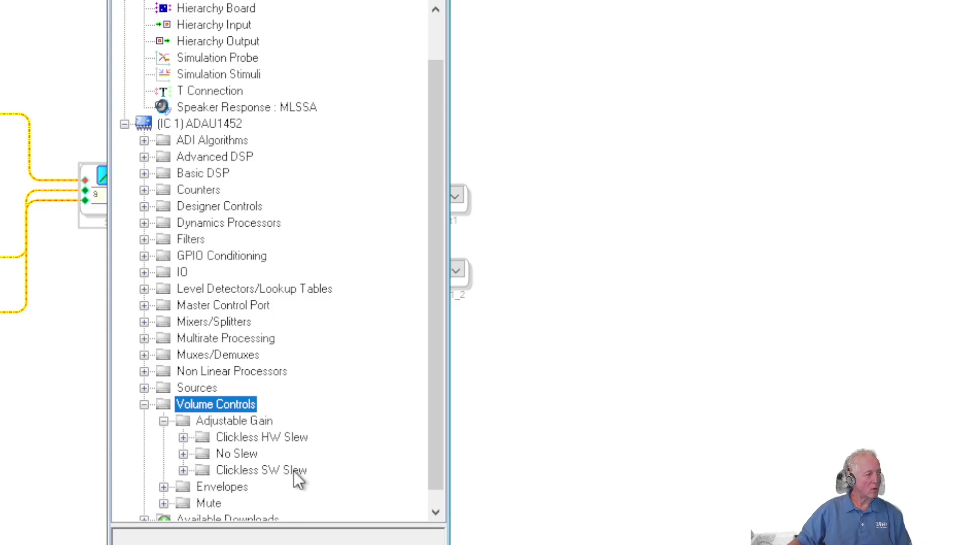
{"action": "left_click", "coordinate": [183, 469]}
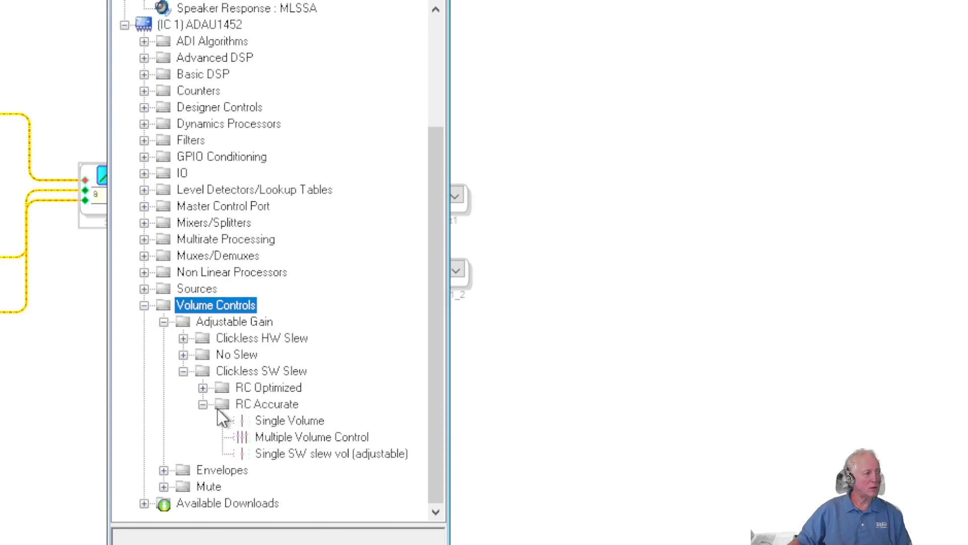
{"action": "left_click", "coordinate": [203, 404]}
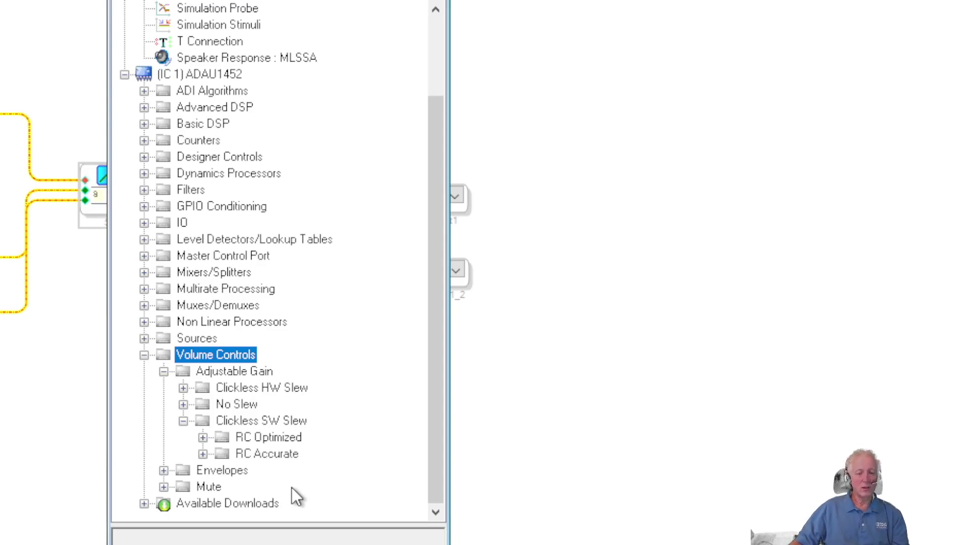
{"action": "left_click", "coordinate": [203, 437]}
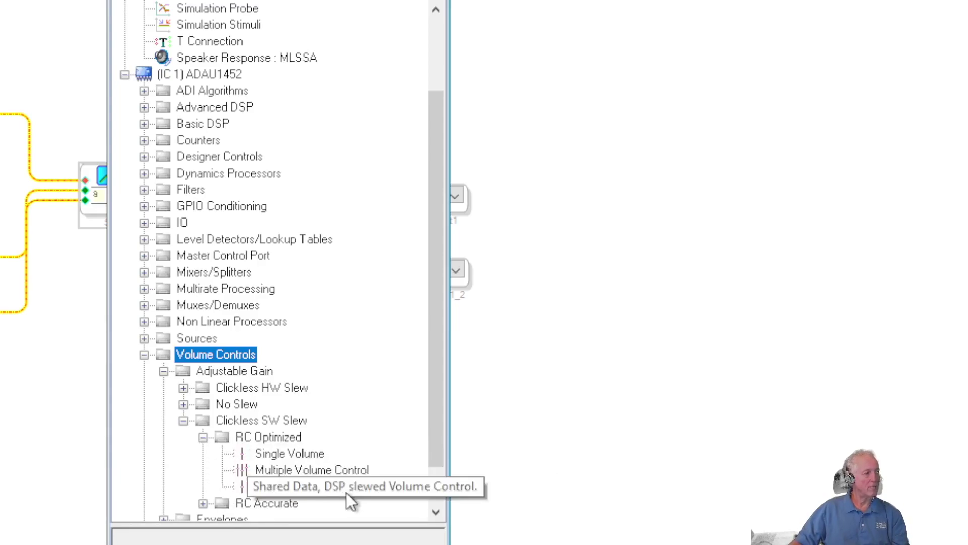
- Place an RC Optimized Single Volume and a Single SW slew vol (adjustable) block on the schematic
{"action": "left_click", "coordinate": [201, 436]}
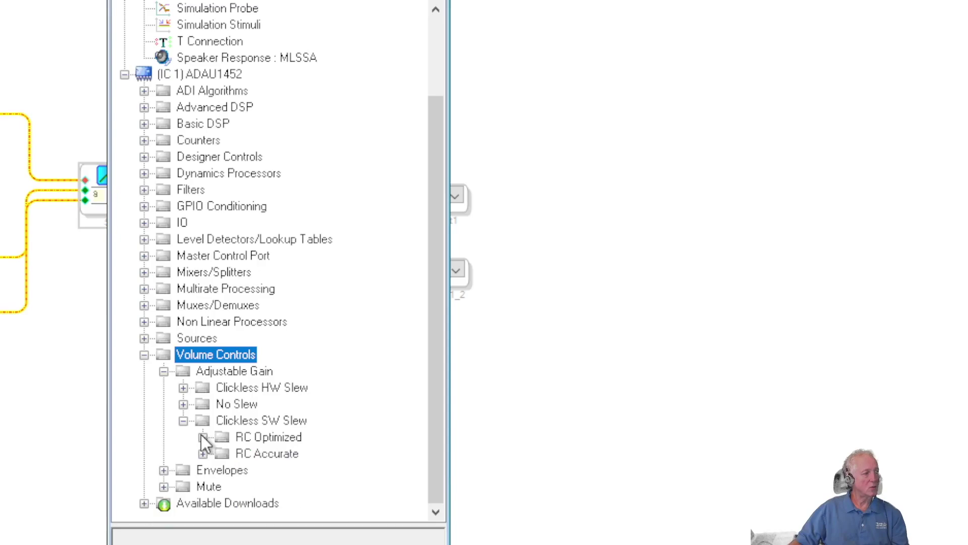
{"action": "left_click", "coordinate": [202, 454]}
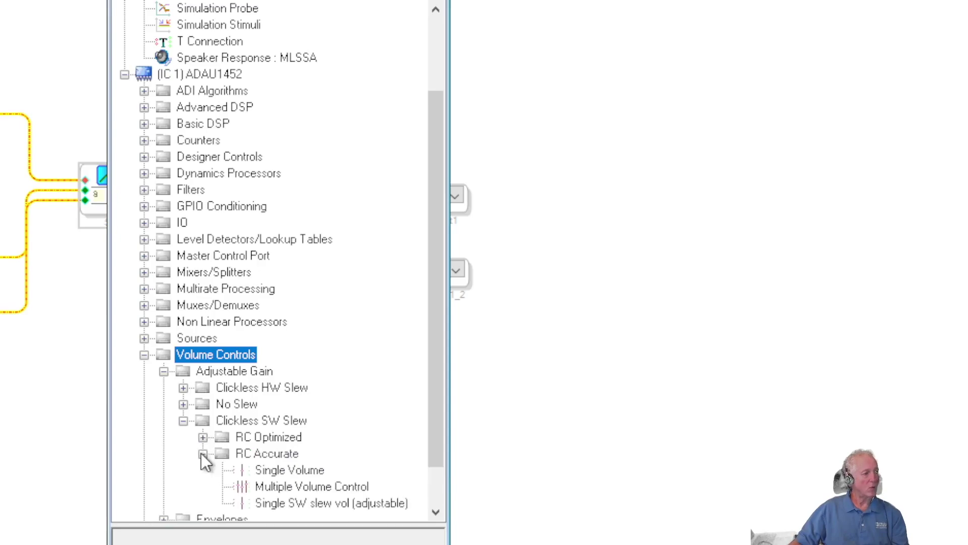
{"action": "left_click", "coordinate": [201, 453]}
{"action": "left_click", "coordinate": [202, 437]}
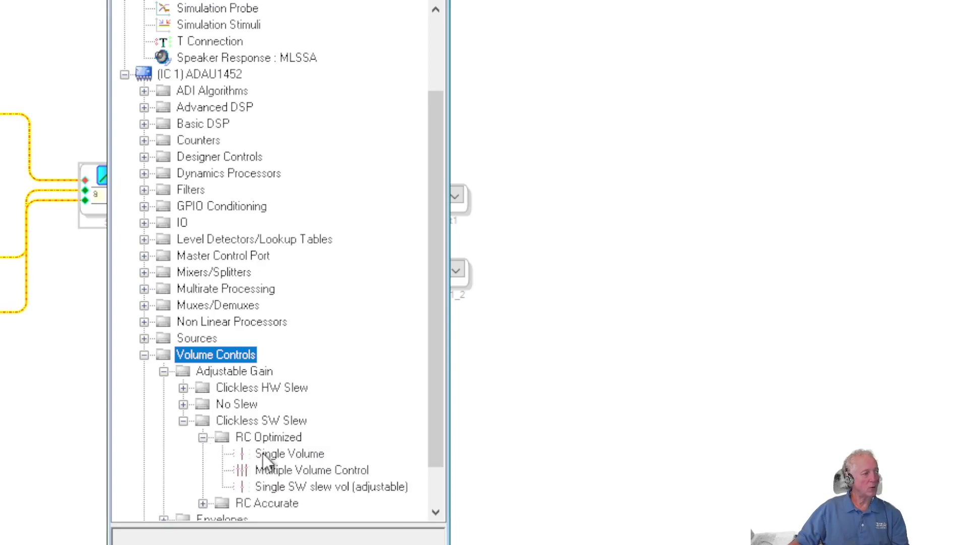
{"action": "left_click_drag", "start_coordinate": [262, 453], "coordinate": [536, 115]}
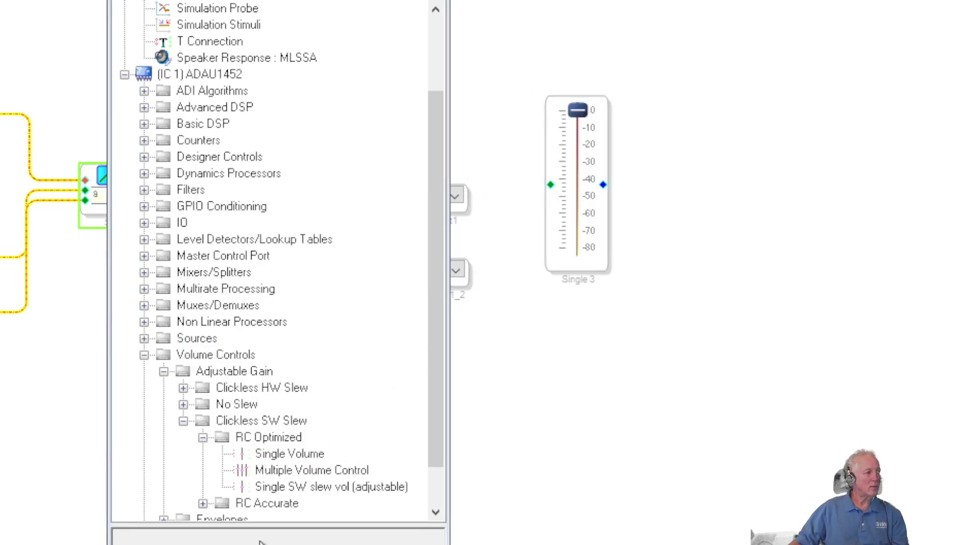
{"action": "left_click_drag", "start_coordinate": [264, 488], "coordinate": [552, 347]}
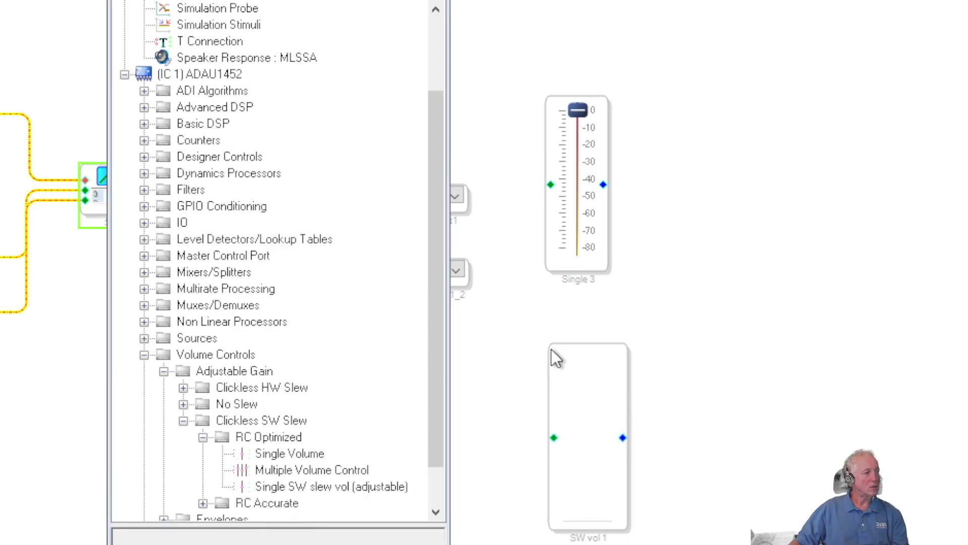
- Check the Single 3 block's actions, reposition it, then delete it
{"action": "left_click", "coordinate": [583, 272]}
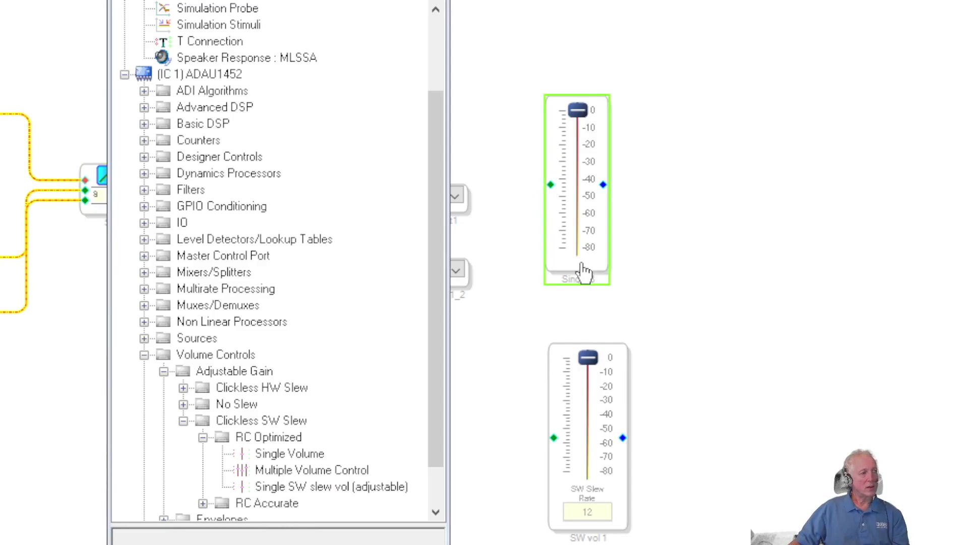
{"action": "right_click", "coordinate": [583, 272]}
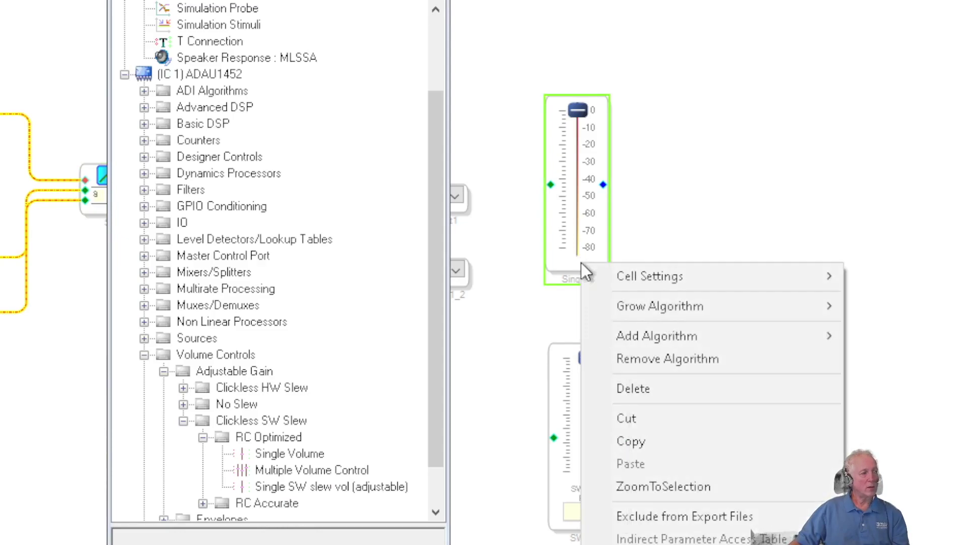
{"action": "left_click", "coordinate": [522, 290]}
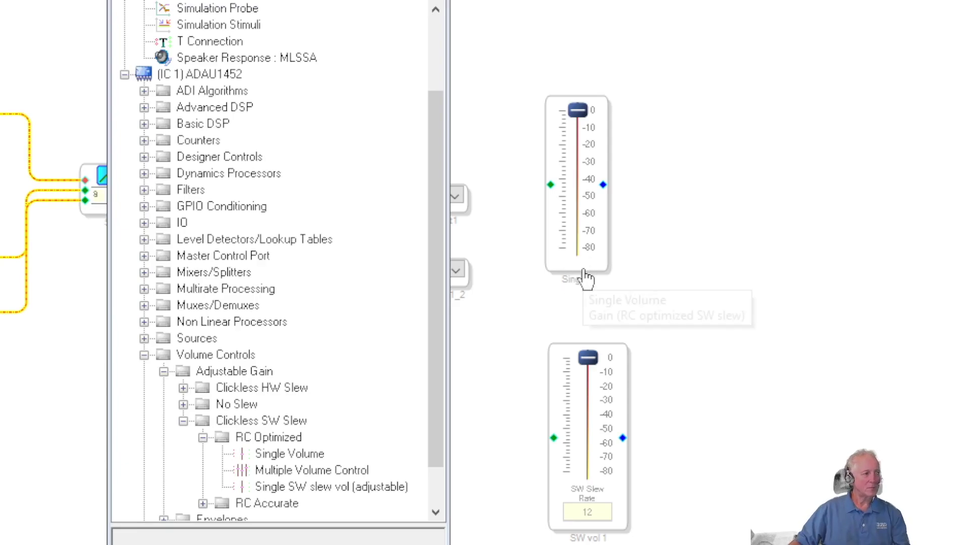
{"action": "left_click_drag", "start_coordinate": [584, 276], "coordinate": [598, 260]}
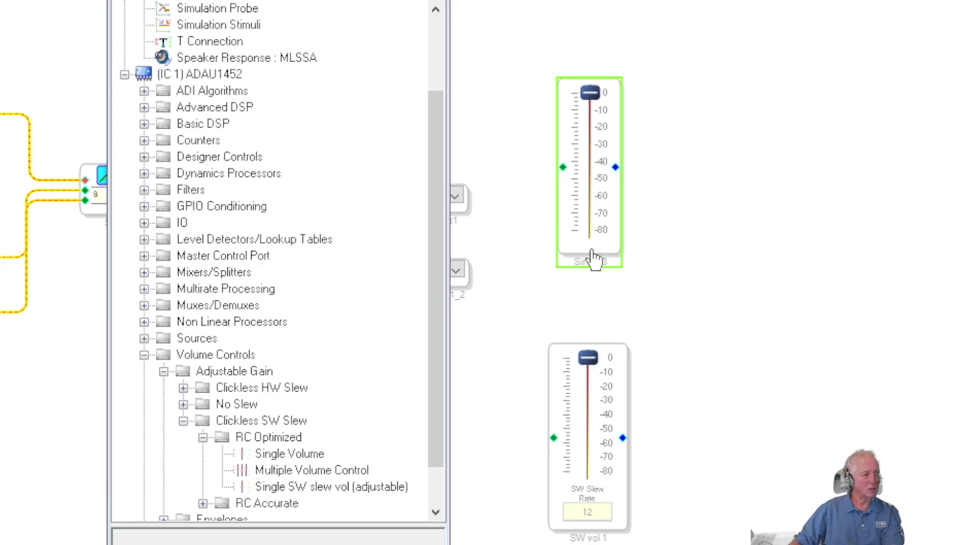
{"action": "key", "text": "Delete"}
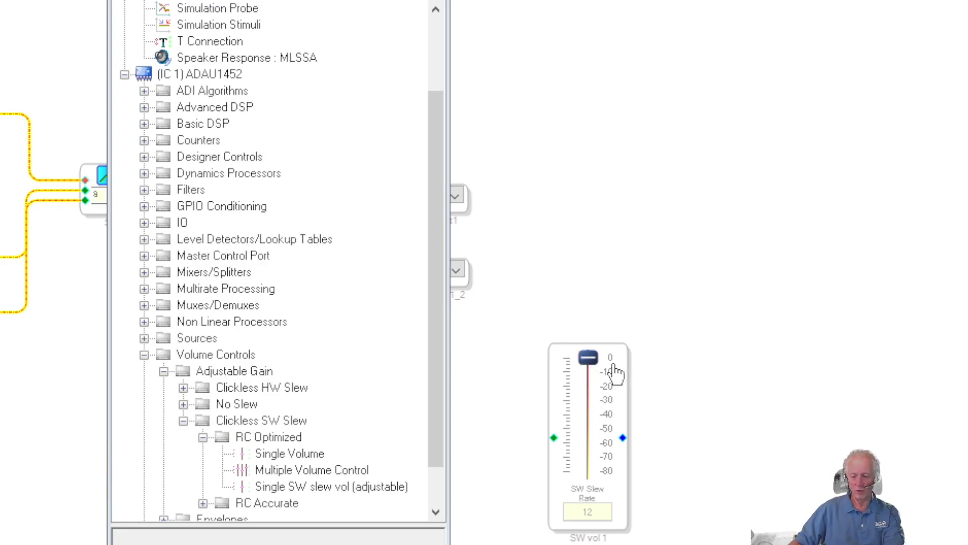
- Move SW vol 1 up, set its SW Slew Rate to 12, then nudge and delete it
{"action": "left_click_drag", "start_coordinate": [612, 376], "coordinate": [599, 218]}
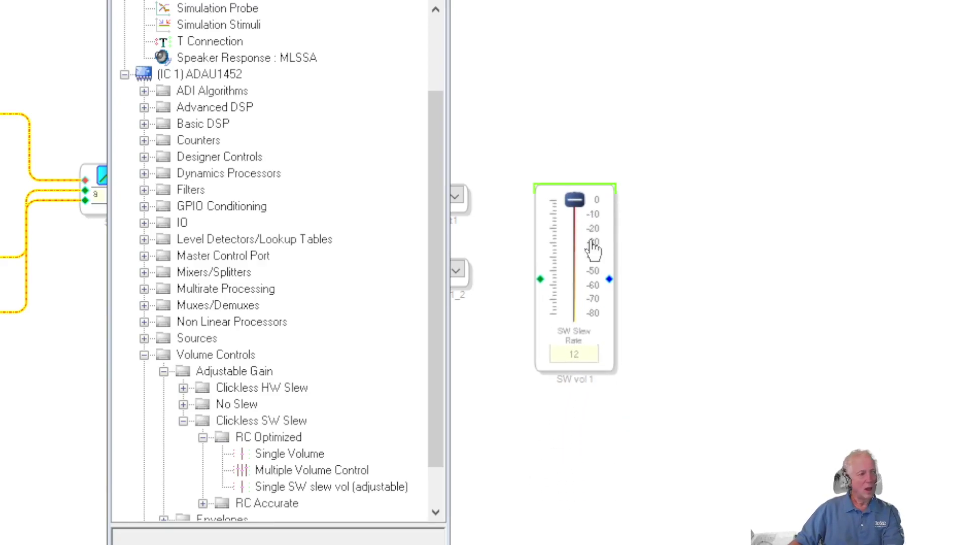
{"action": "double_click", "coordinate": [596, 350]}
{"action": "key", "text": "BackSpace"}
{"action": "type", "text": "12"}
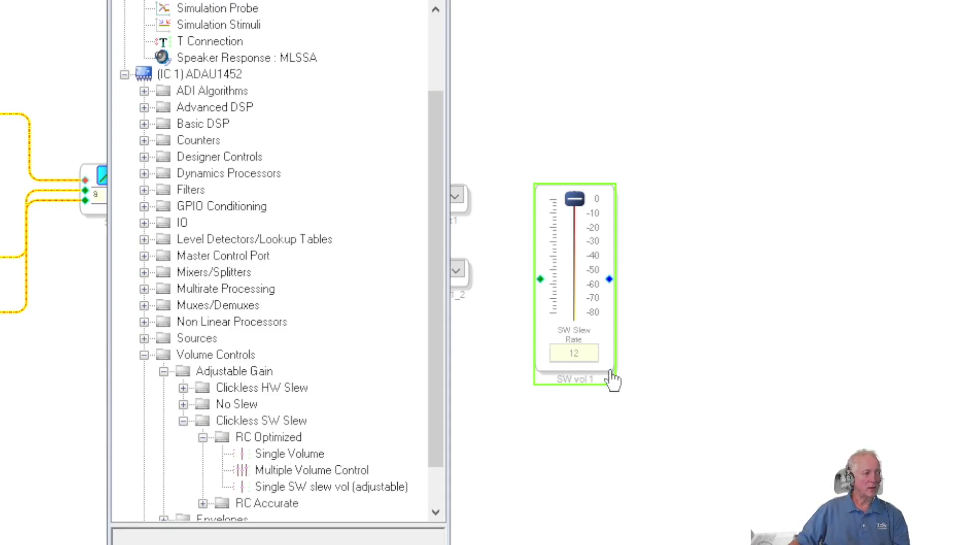
{"action": "left_click_drag", "start_coordinate": [615, 373], "coordinate": [604, 362]}
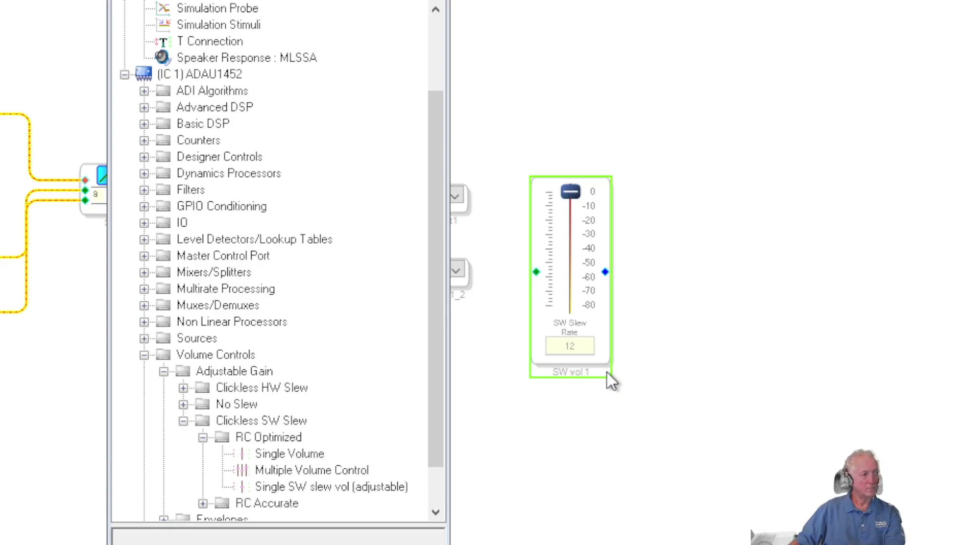
{"action": "key", "text": "Delete"}
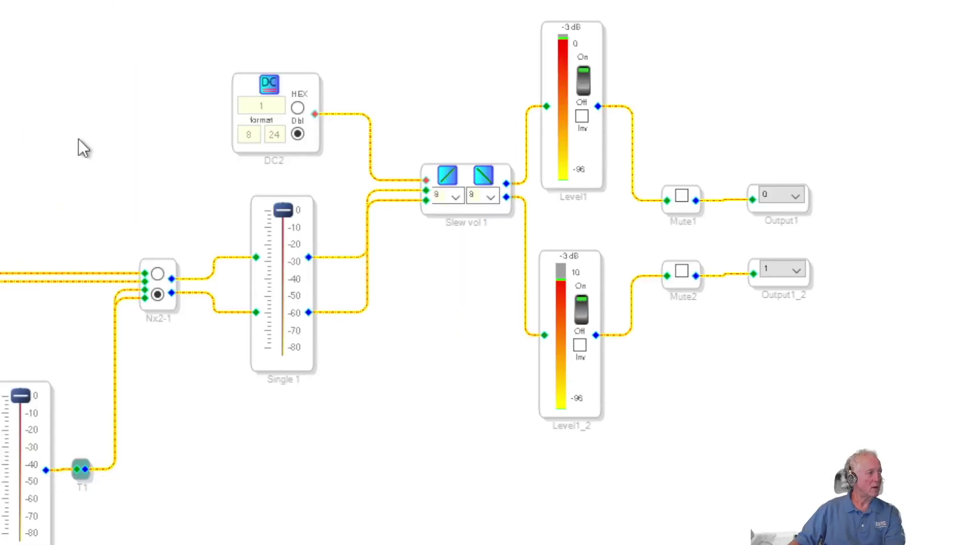
- Scroll the schematic up and switch to the Hardware Slew Accelerator v1.2.pdf document
{"action": "scroll", "coordinate": [364, 313], "scroll_direction": "up", "scroll_amount": 2}
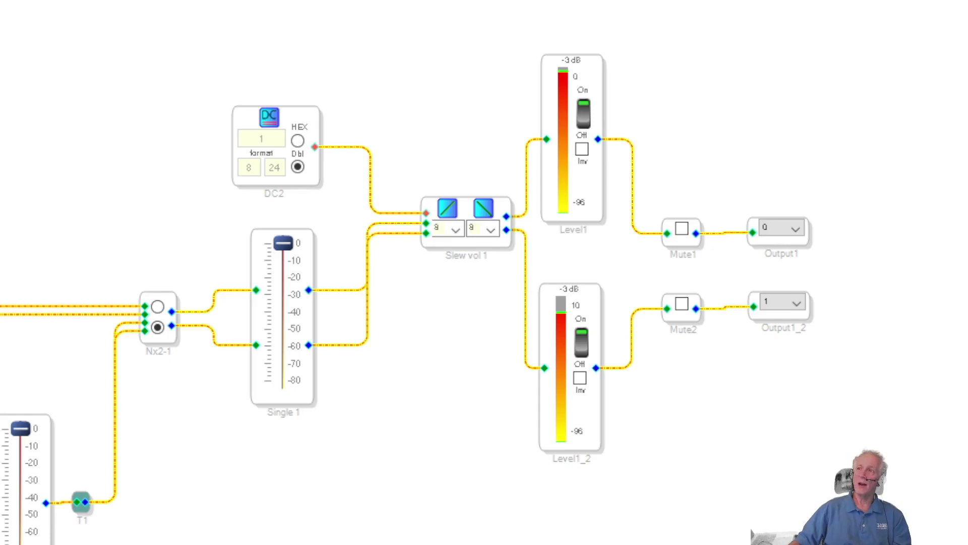
{"action": "key", "text": "alt+Tab"}
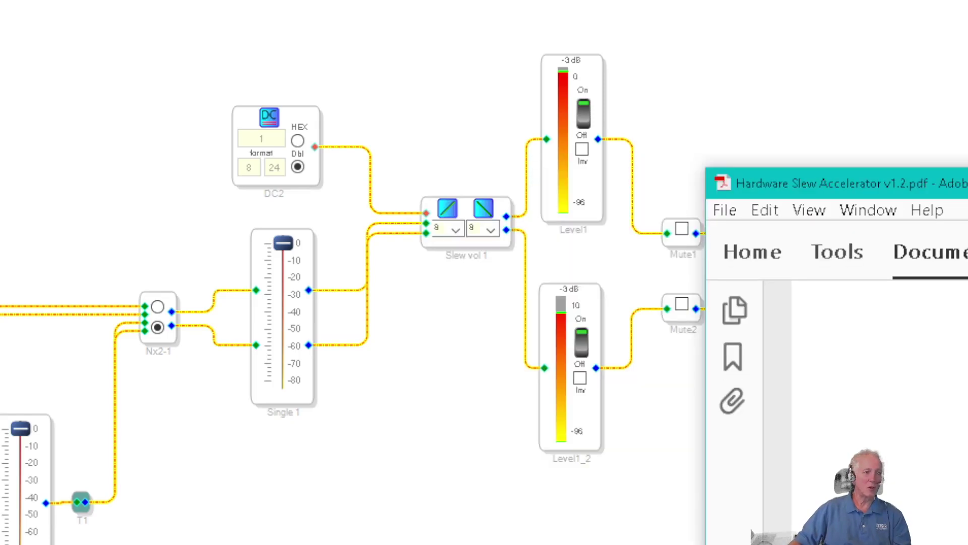
- Maximize the PDF window and scroll down to the Table 1 Slew mode register
{"action": "left_click_drag", "start_coordinate": [832, 183], "coordinate": [855, 17]}
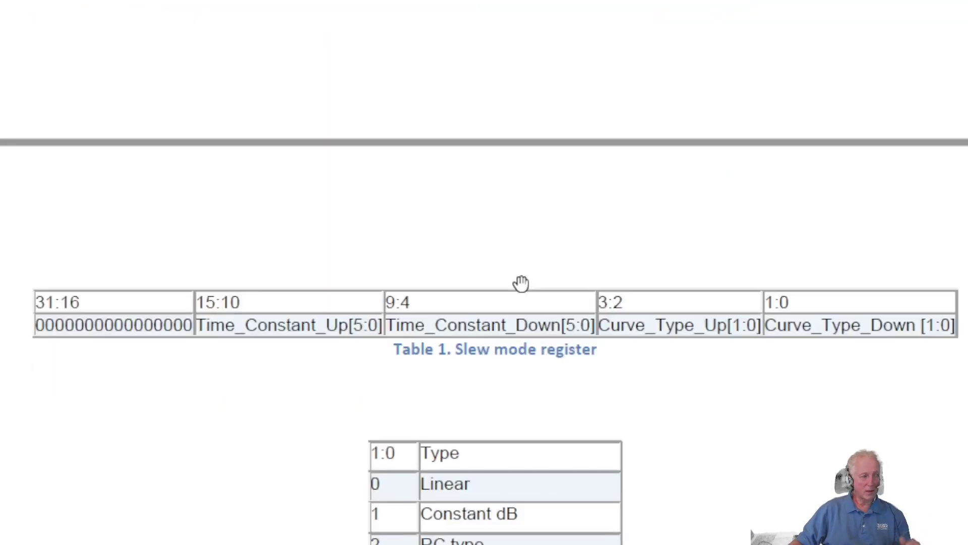
{"action": "scroll", "coordinate": [520, 284], "scroll_direction": "down", "scroll_amount": 1}
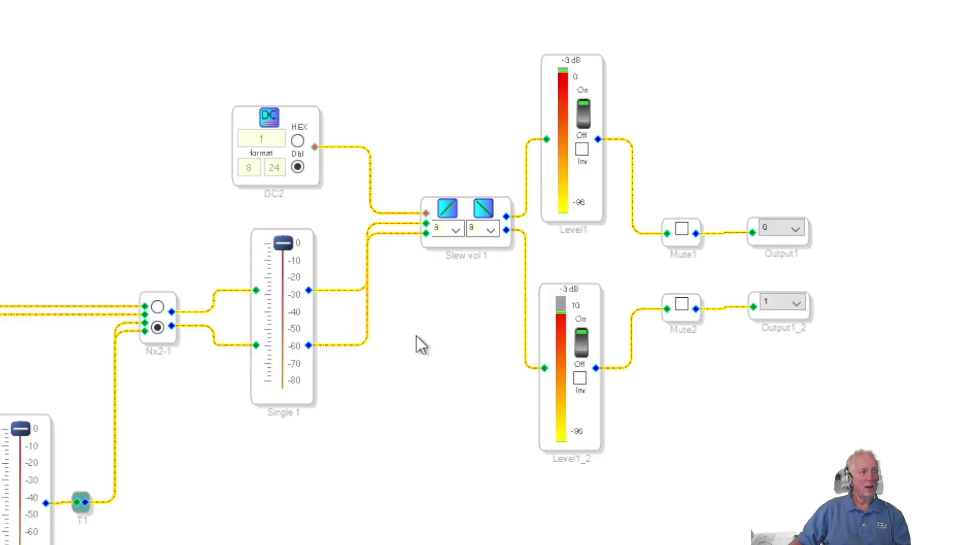
- Choose Custom (0x208A) from the Single 1 fader's Slew Type submenu
{"action": "left_click", "coordinate": [282, 377]}
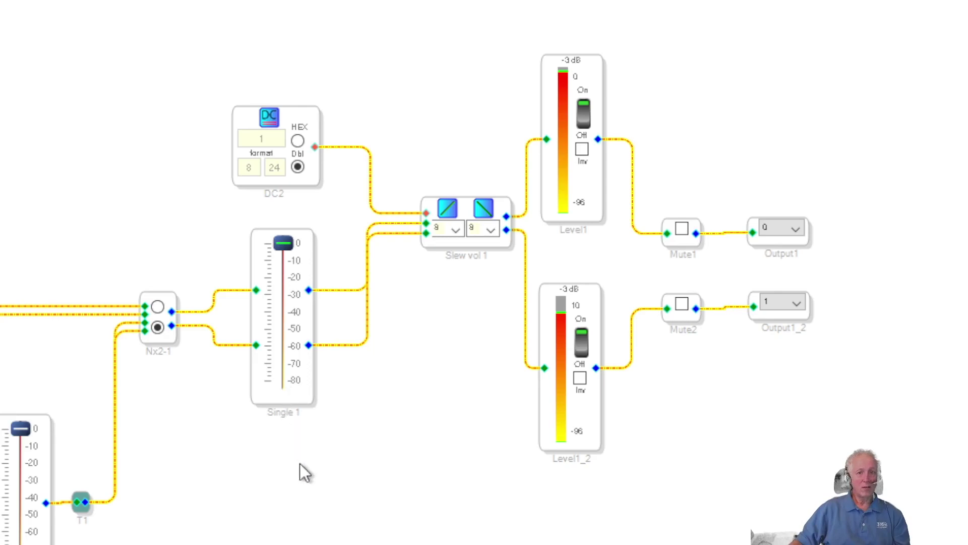
{"action": "right_click", "coordinate": [279, 413]}
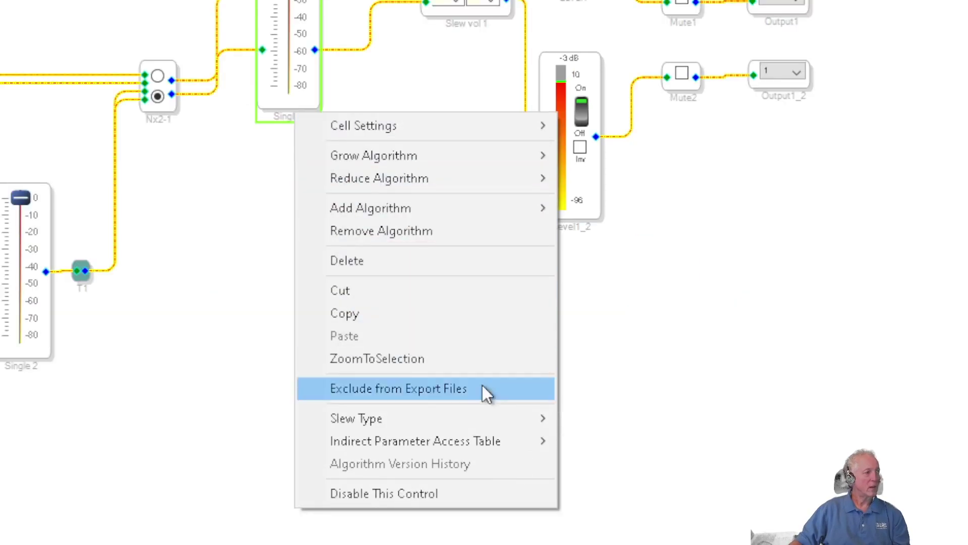
{"action": "mouse_move", "coordinate": [506, 423]}
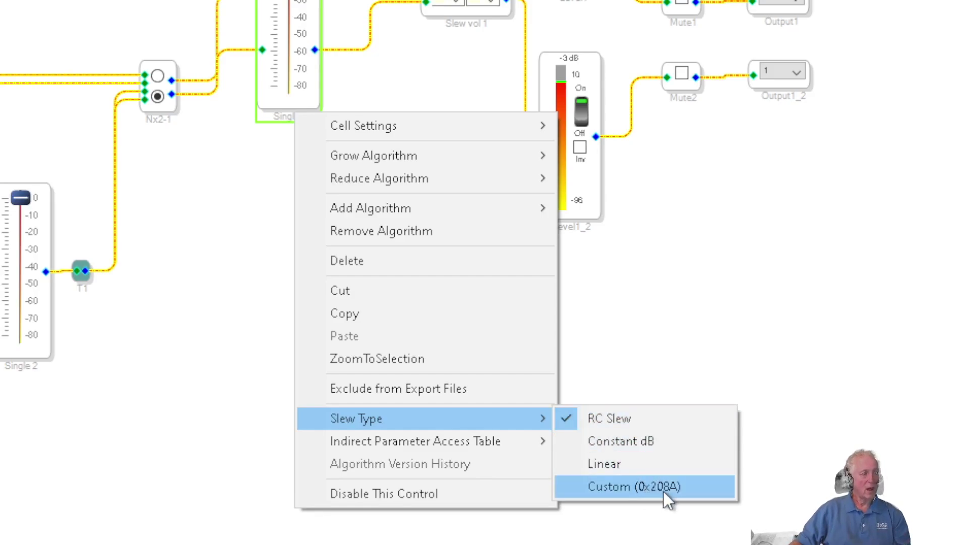
{"action": "left_click", "coordinate": [642, 489]}
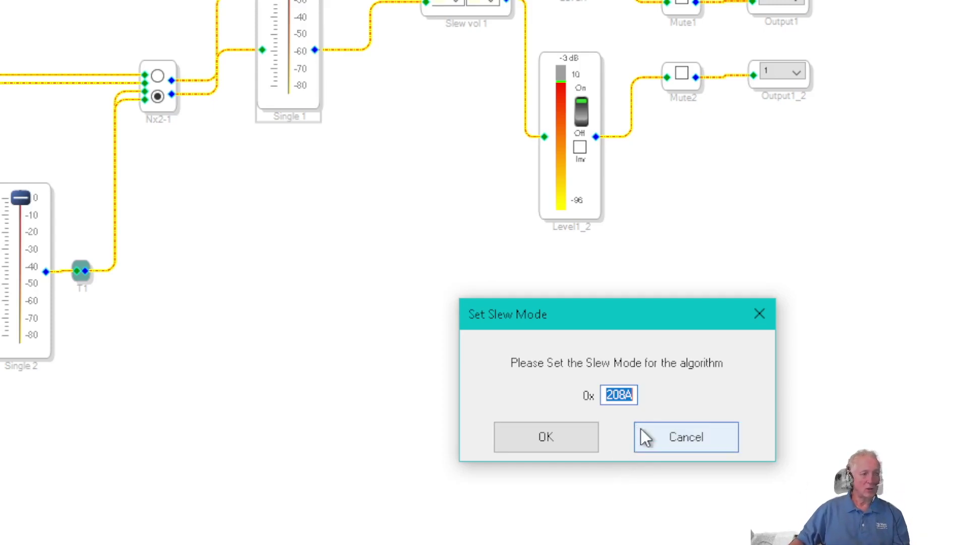
- Cancel the Set Slew Mode dialog and scroll the schematic back up
{"action": "left_click", "coordinate": [689, 446]}
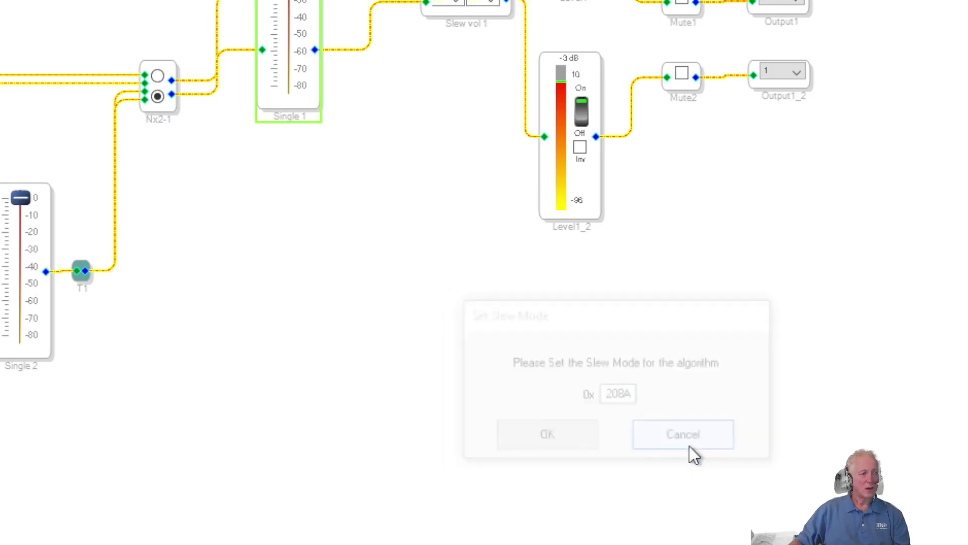
{"action": "scroll", "coordinate": [432, 225], "scroll_direction": "up", "scroll_amount": 5}
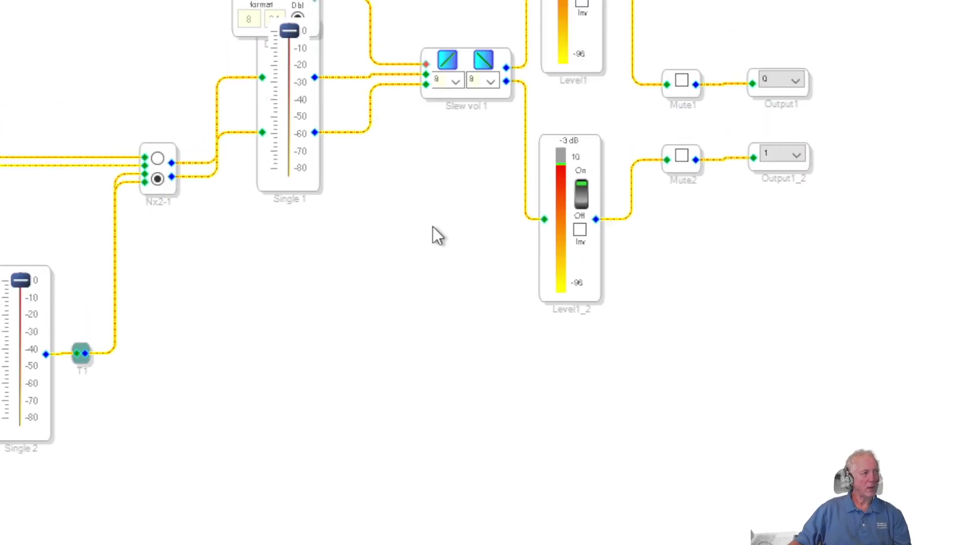
{"action": "scroll", "coordinate": [448, 235], "scroll_direction": "up", "scroll_amount": 1}
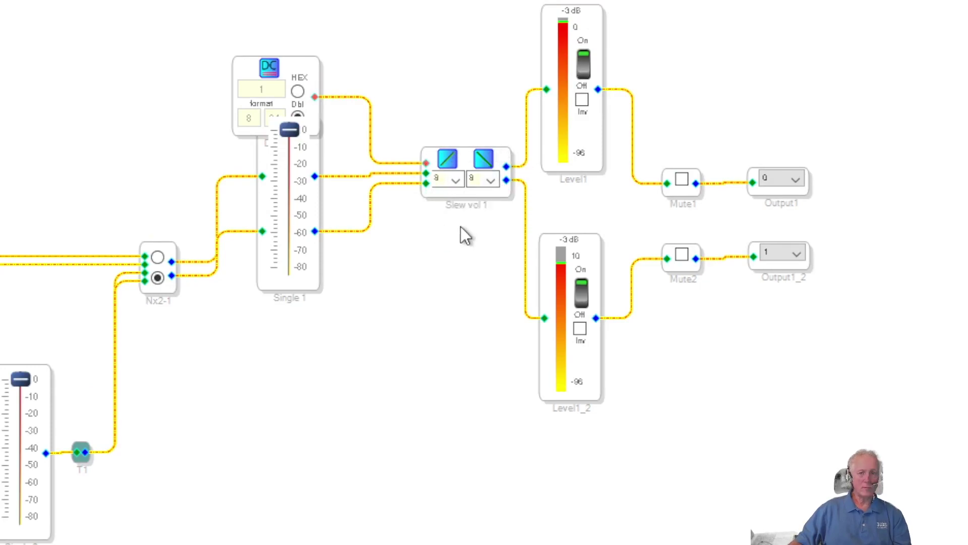
{"action": "left_click", "coordinate": [448, 160]}
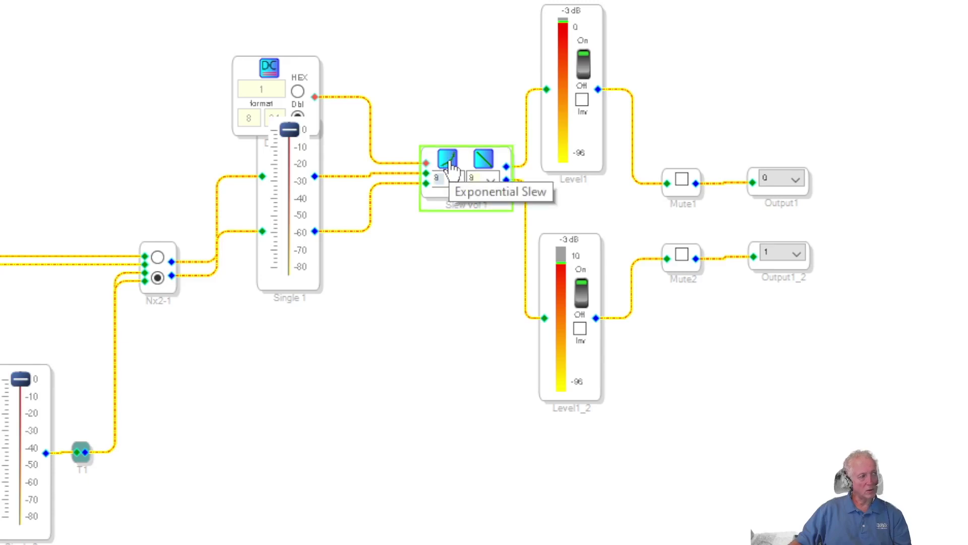
{"action": "left_click", "coordinate": [449, 161]}
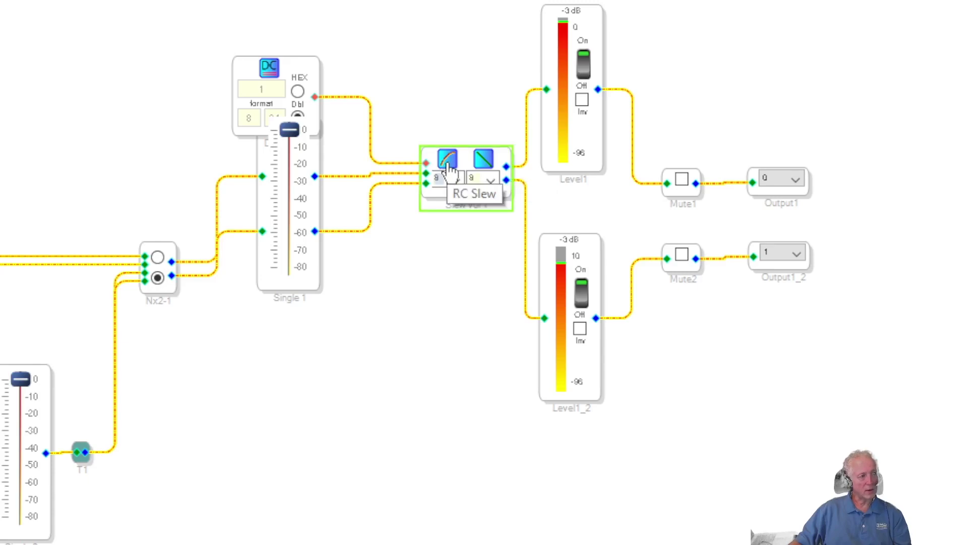
{"action": "left_click", "coordinate": [449, 163]}
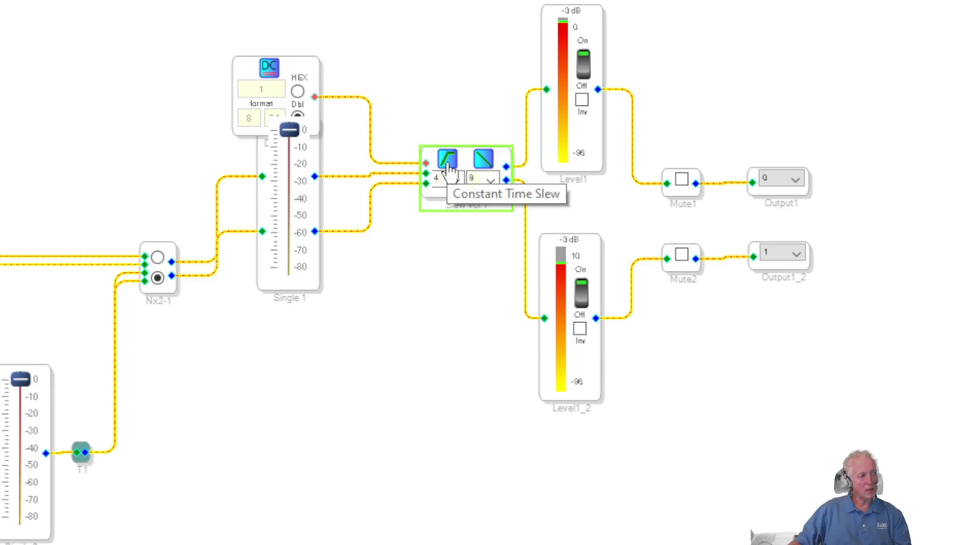
{"action": "left_click", "coordinate": [448, 162]}
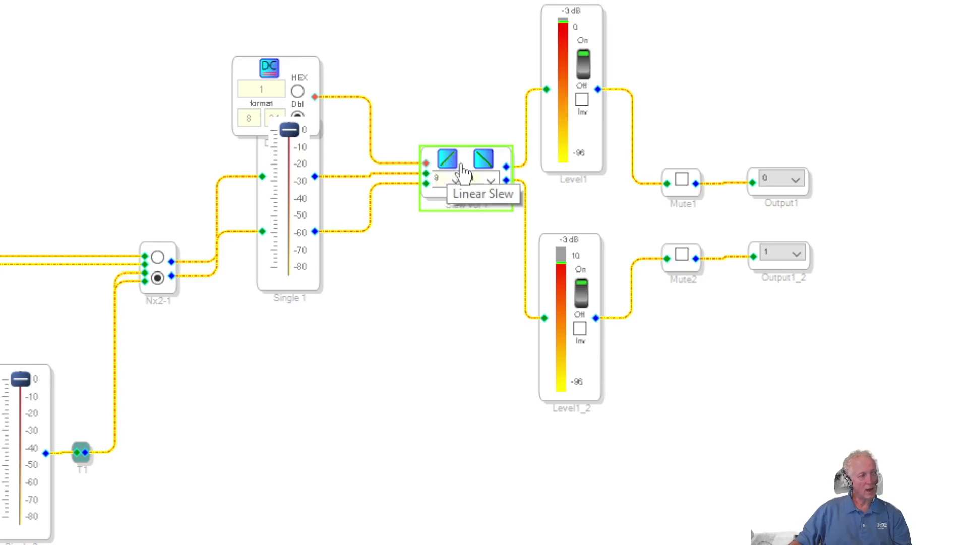
{"action": "left_click", "coordinate": [483, 160]}
{"action": "left_click", "coordinate": [482, 162]}
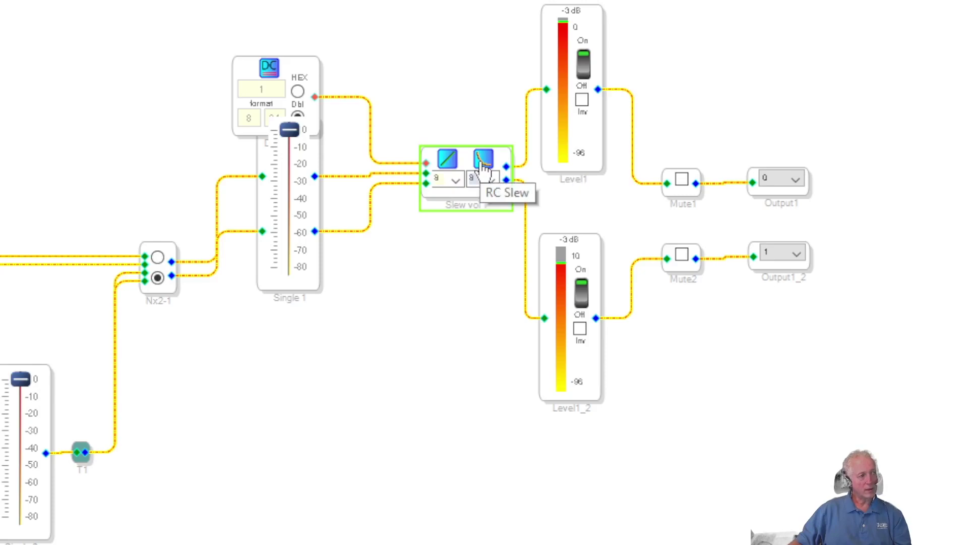
{"action": "left_click", "coordinate": [483, 162]}
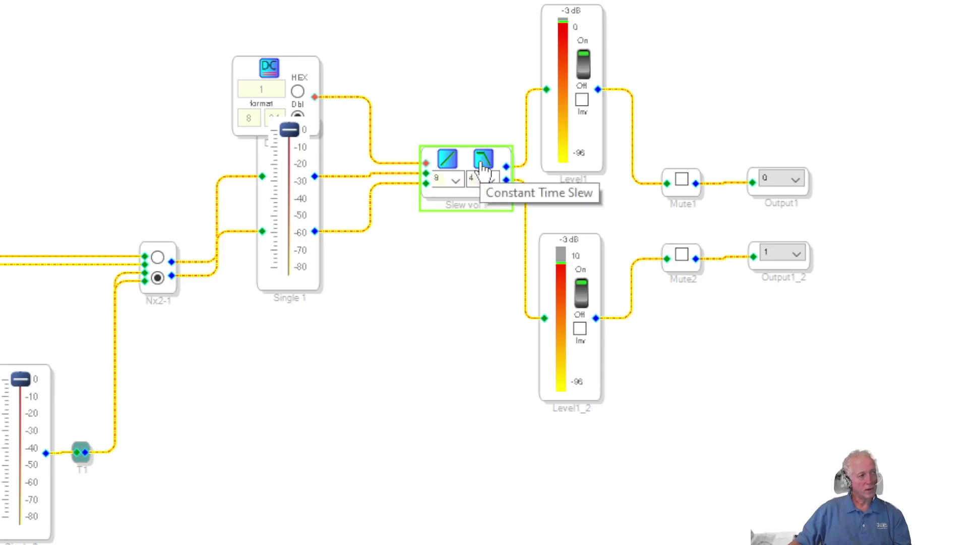
{"action": "left_click", "coordinate": [482, 162]}
{"action": "left_click", "coordinate": [483, 162]}
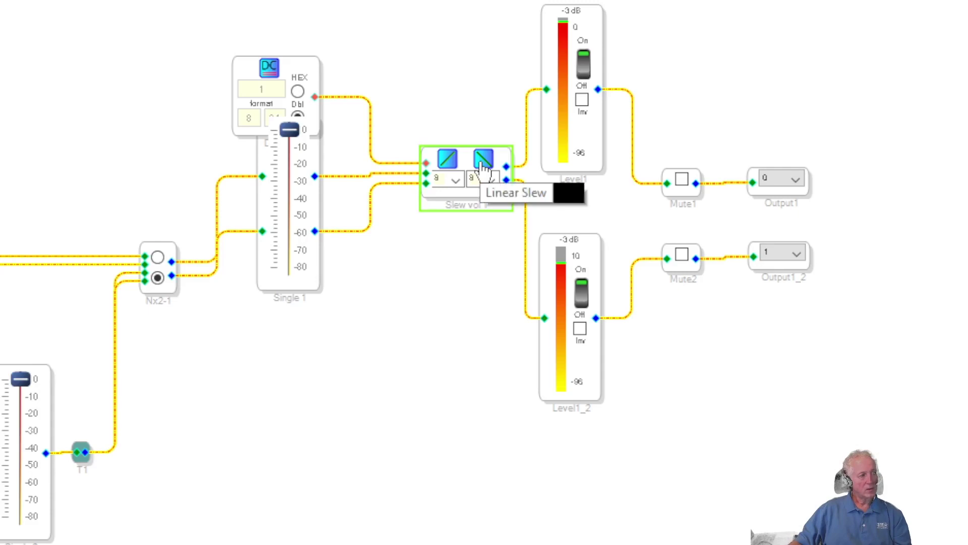
{"action": "left_click", "coordinate": [483, 162]}
{"action": "left_click", "coordinate": [483, 163]}
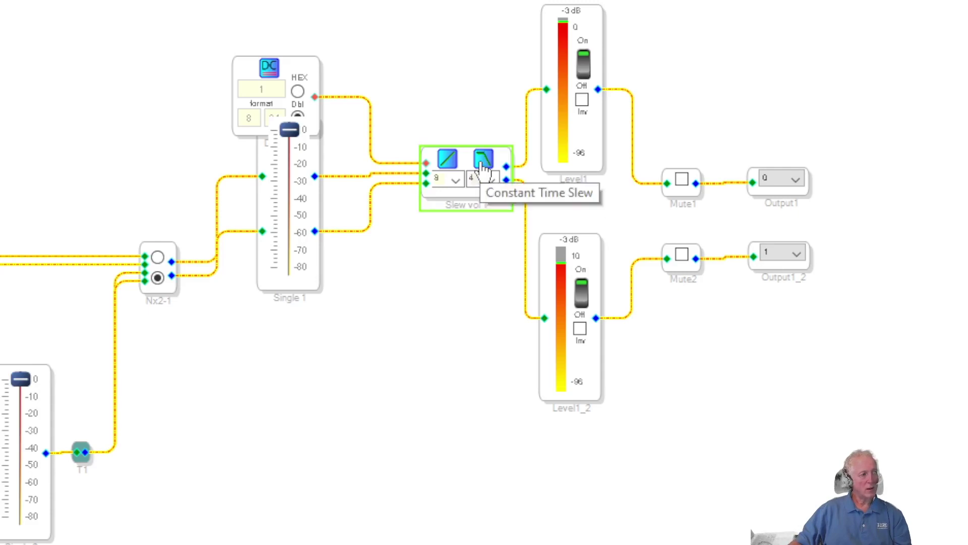
{"action": "left_click", "coordinate": [483, 162]}
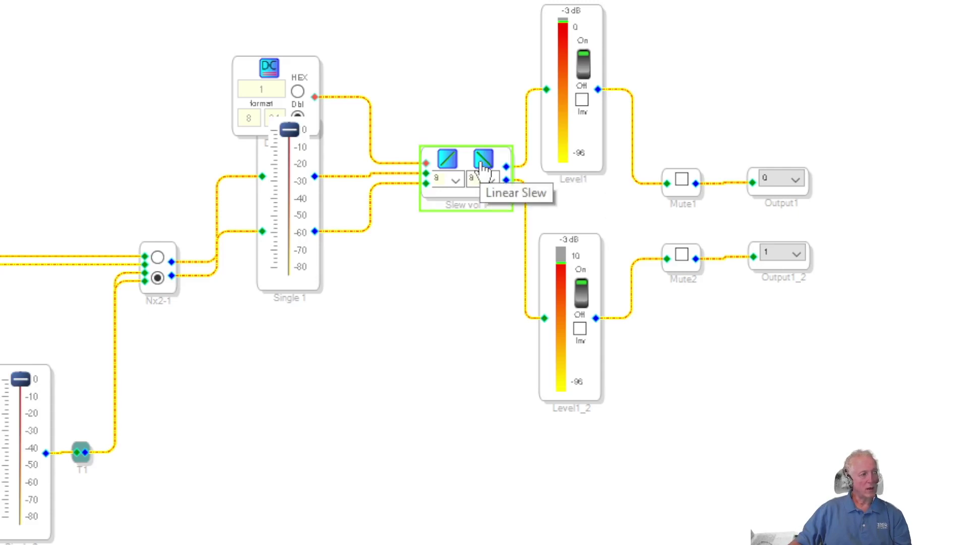
{"action": "left_click", "coordinate": [455, 180]}
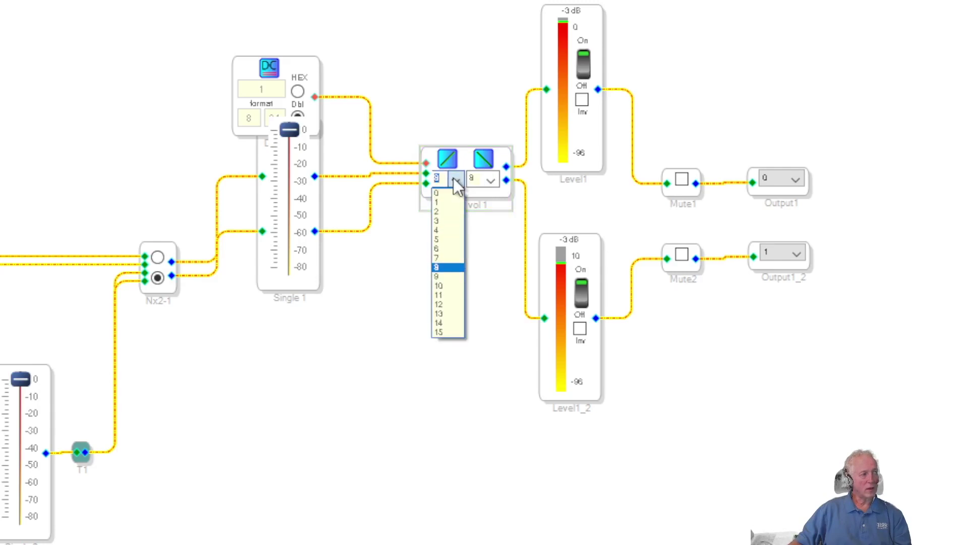
{"action": "left_click", "coordinate": [454, 179]}
{"action": "left_click", "coordinate": [489, 179]}
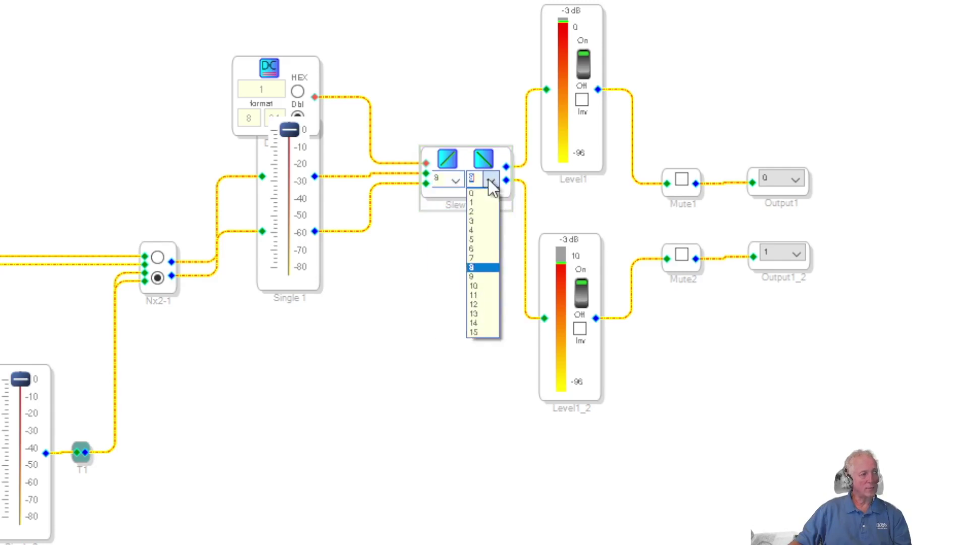
{"action": "left_click", "coordinate": [488, 178]}
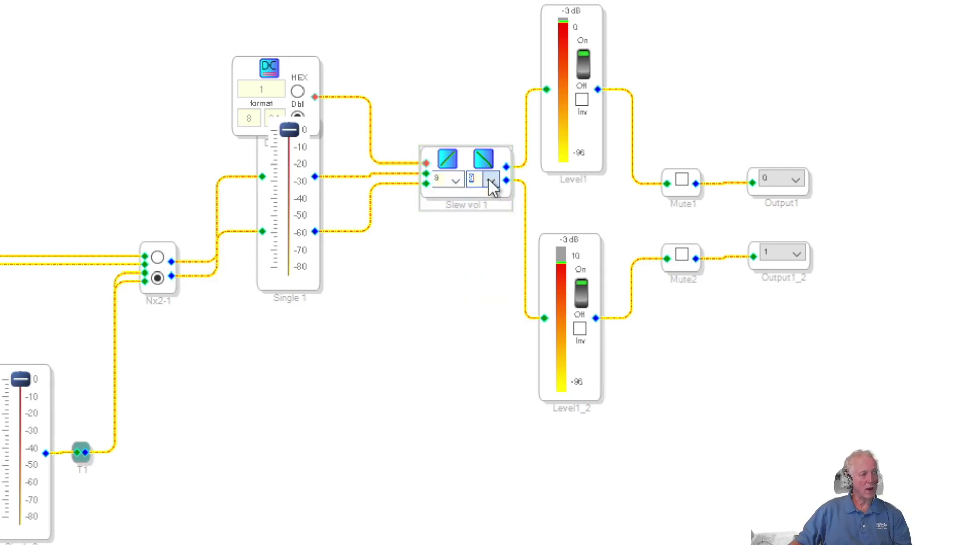
{"action": "left_click", "coordinate": [429, 325]}
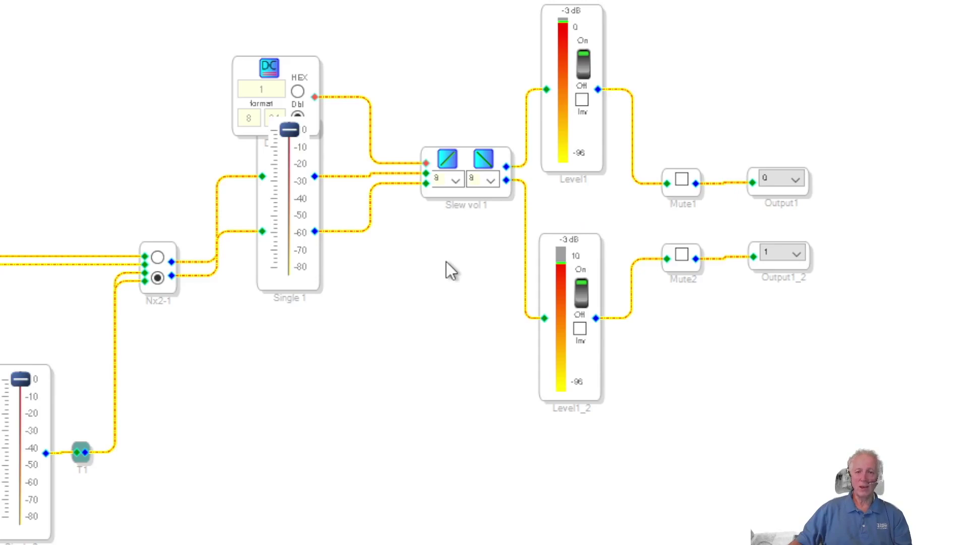
{"action": "right_click", "coordinate": [464, 202]}
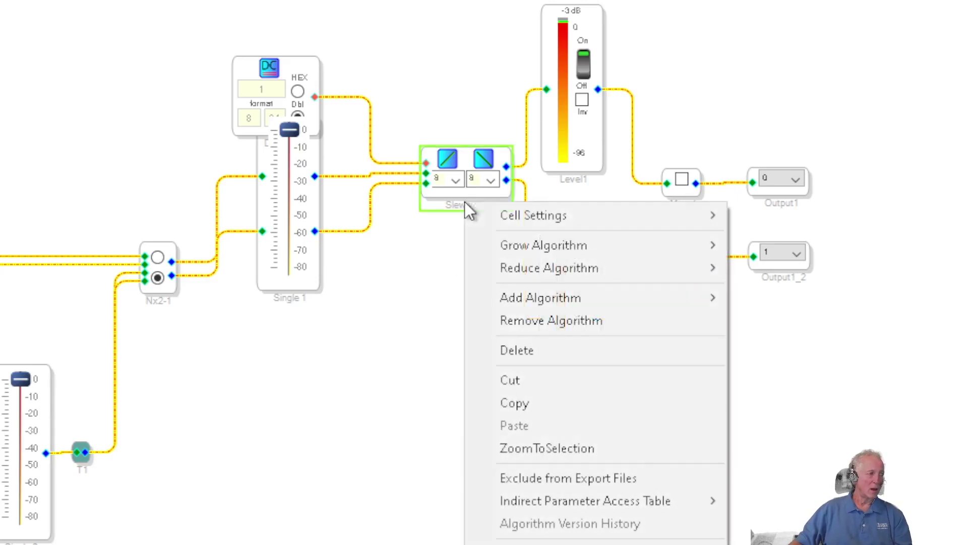
{"action": "left_click", "coordinate": [404, 395]}
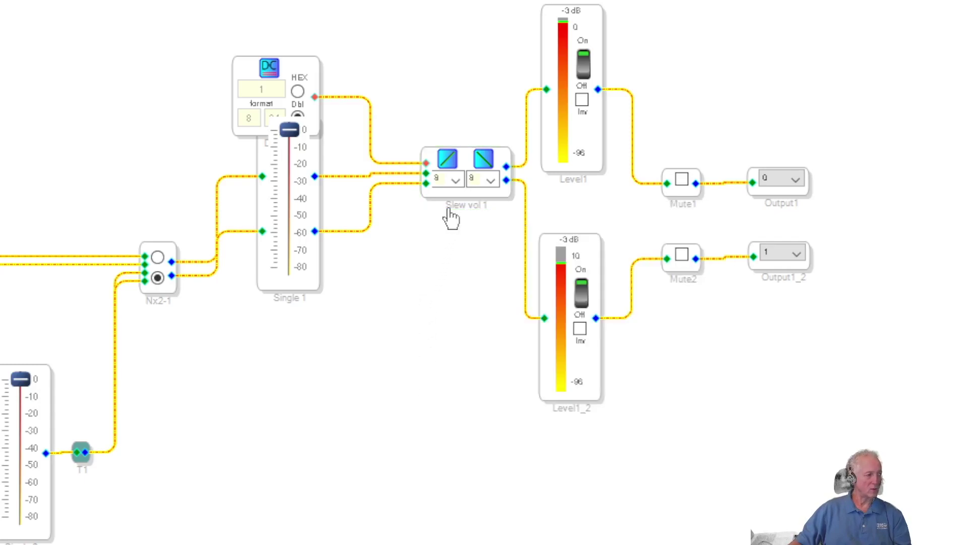
{"action": "right_click", "coordinate": [467, 205]}
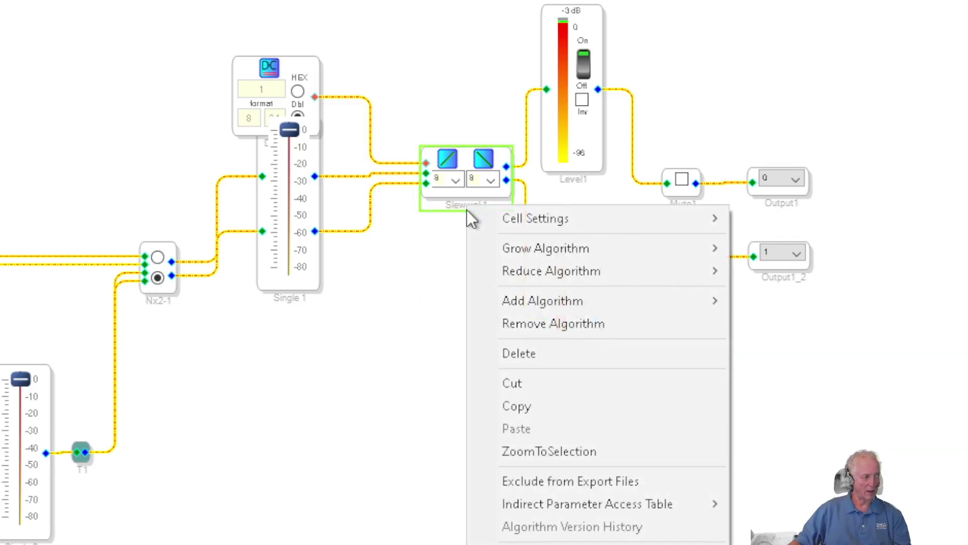
{"action": "key", "text": "Escape"}
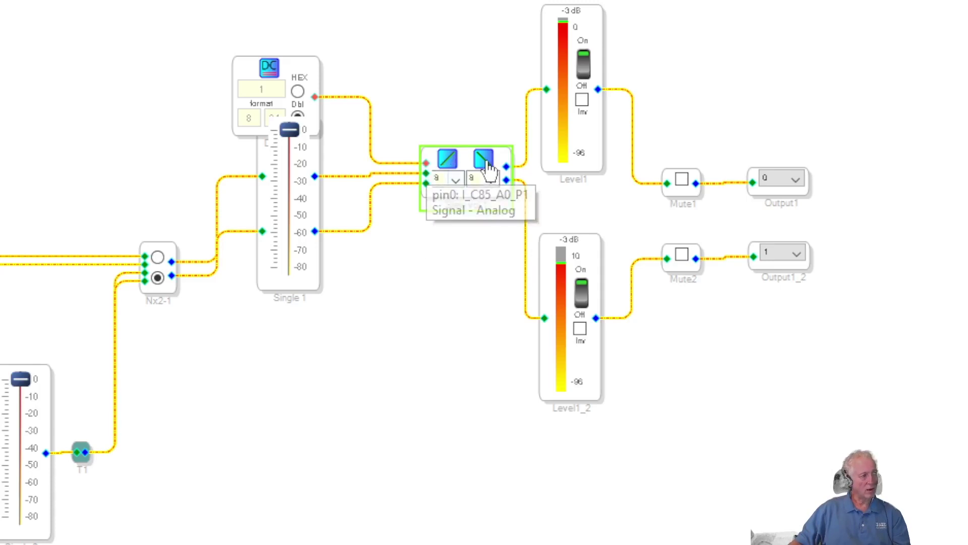
{"action": "right_click", "coordinate": [284, 299]}
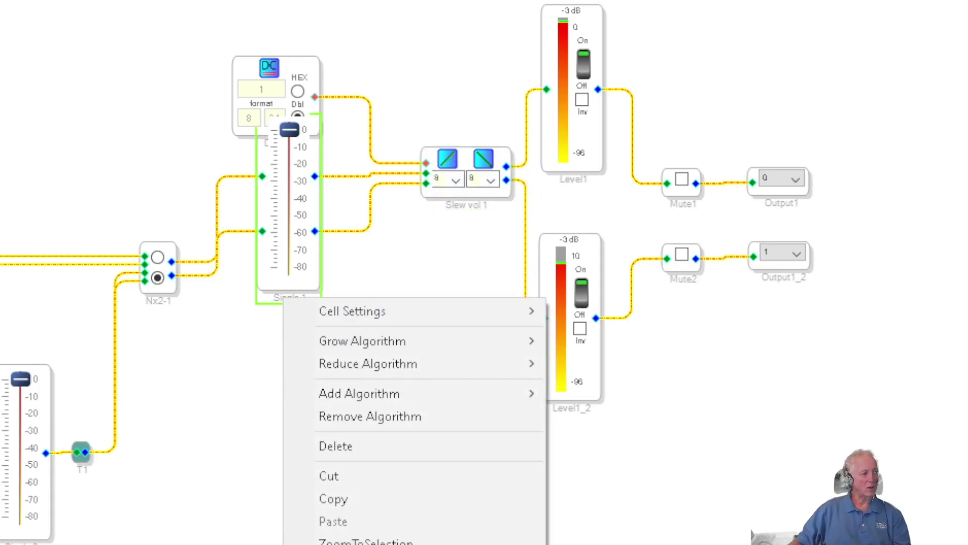
{"action": "left_click", "coordinate": [227, 373]}
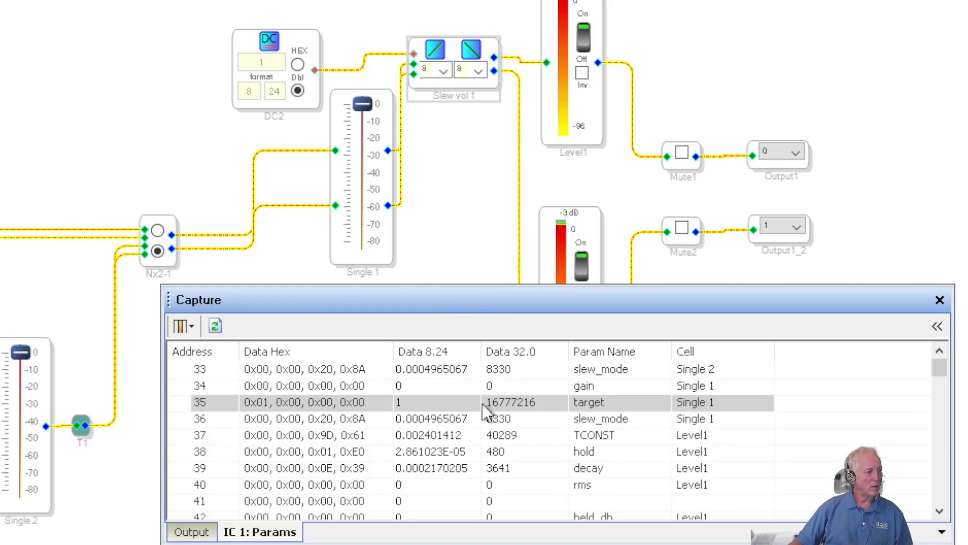
- Select Single 1's slew_mode and target rows in the IC 1: Params table
{"action": "left_click", "coordinate": [487, 422]}
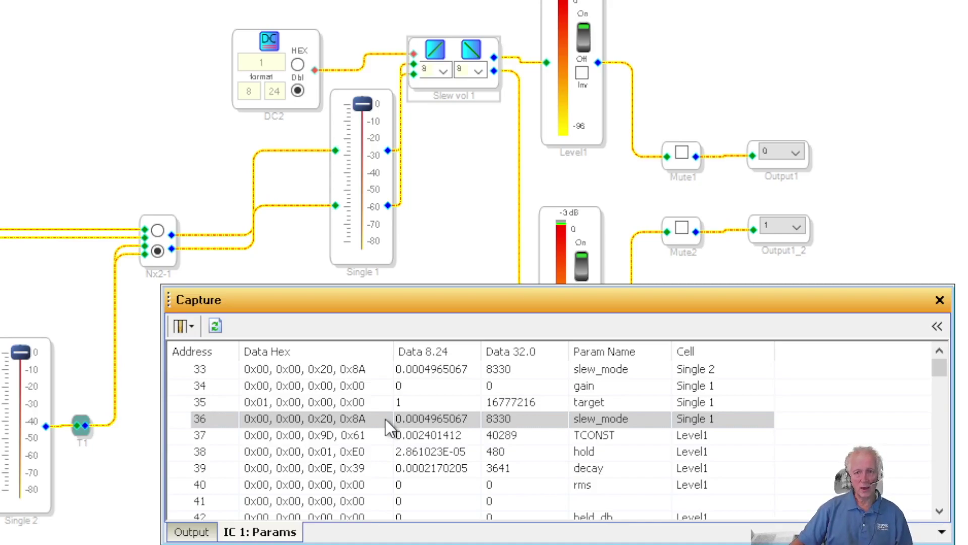
{"action": "left_click", "coordinate": [408, 404]}
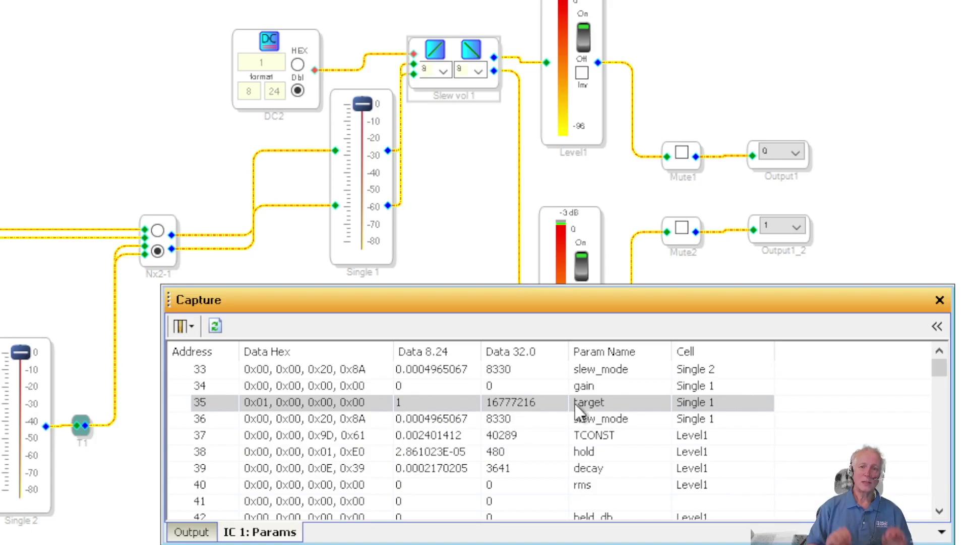
- Lower the Single 1 fader to about -6 dB and set its target to 1
{"action": "left_click", "coordinate": [361, 227]}
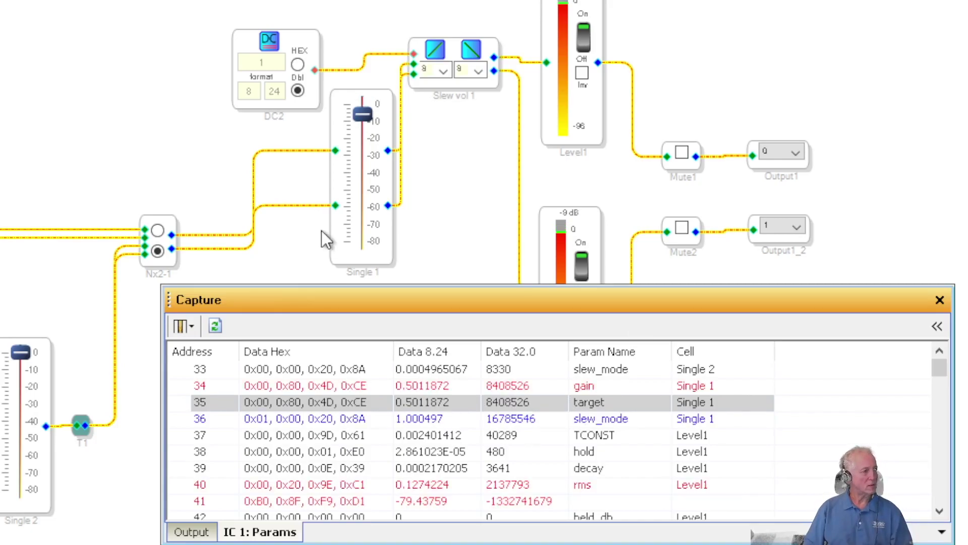
{"action": "left_click", "coordinate": [425, 400]}
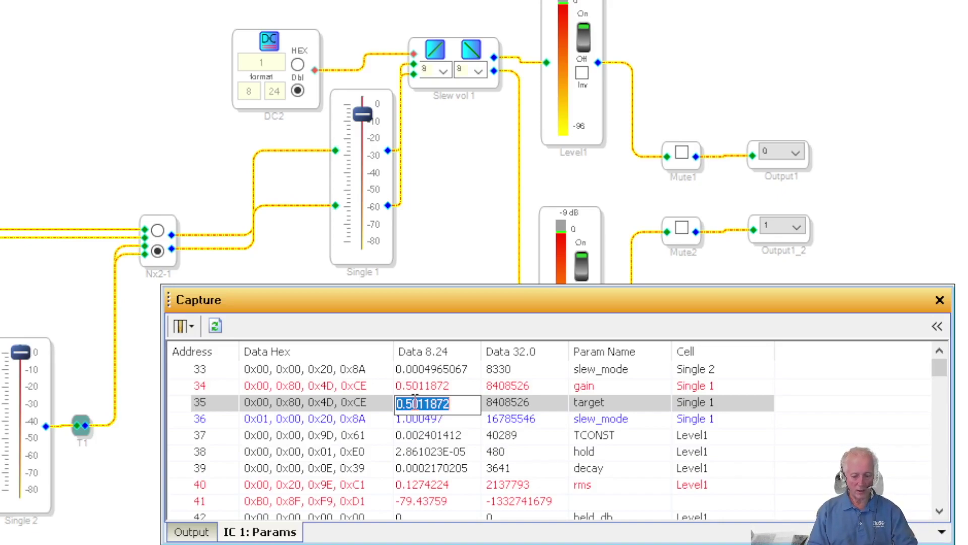
{"action": "type", "text": "1"}
{"action": "key", "text": "Return"}
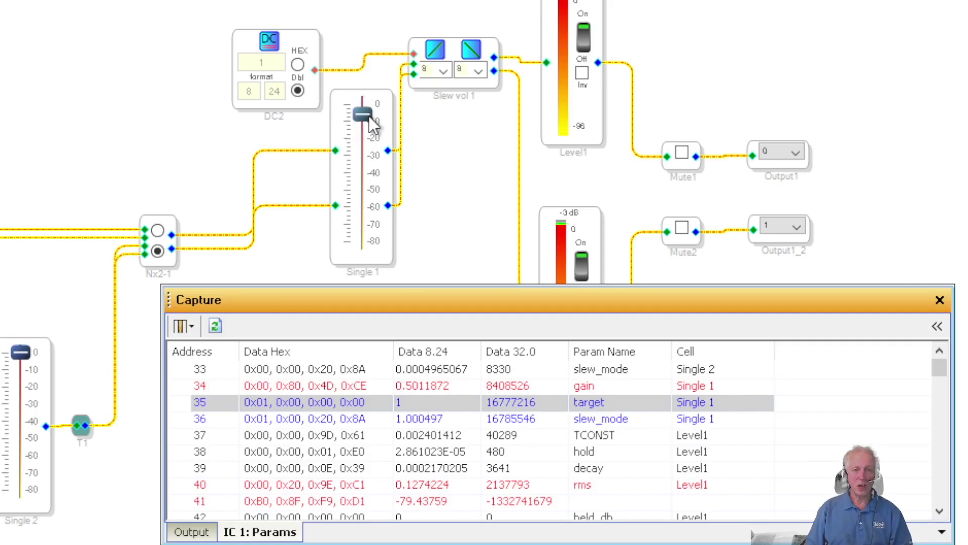
- Change Single 1's target to 0.1 in the Data 8.24 cell
{"action": "double_click", "coordinate": [424, 398]}
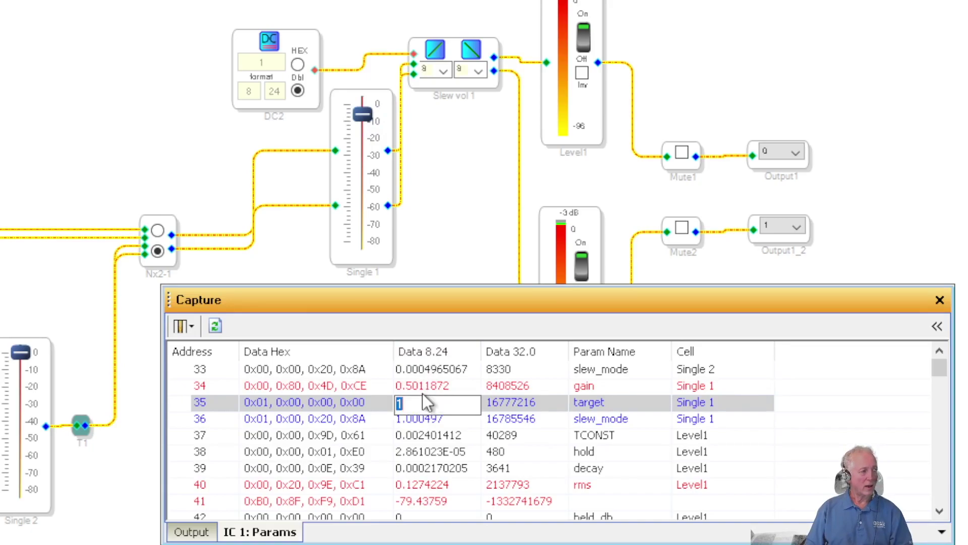
{"action": "type", "text": "0."}
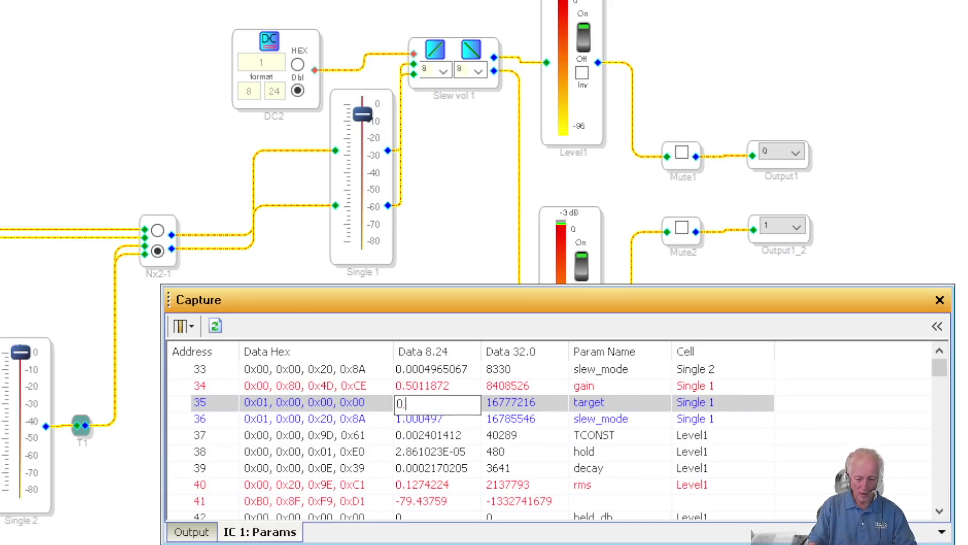
{"action": "type", "text": "1"}
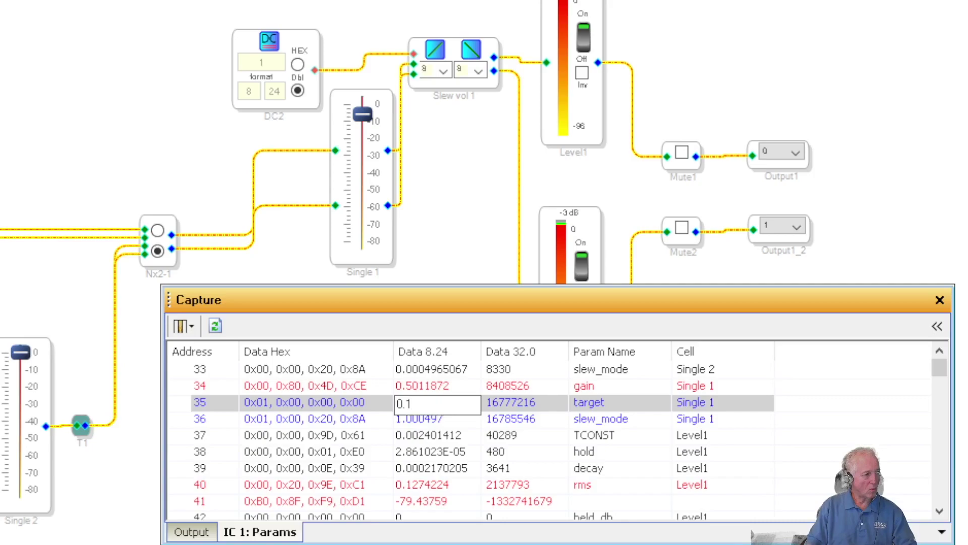
{"action": "key", "text": "Return"}
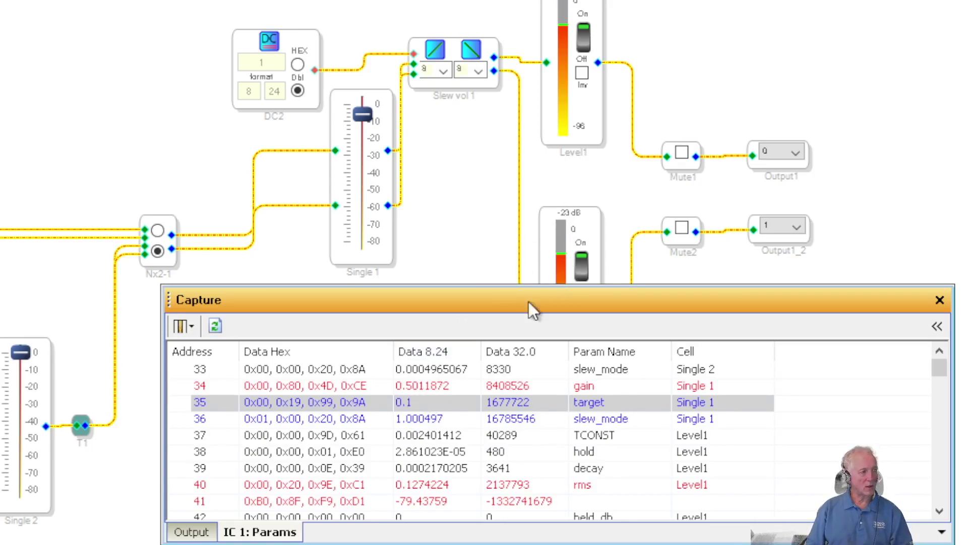
{"action": "left_click", "coordinate": [249, 303]}
- Read back the register values so Single 1's gain shows 0.1 in the Capture table
{"action": "left_click", "coordinate": [215, 325]}
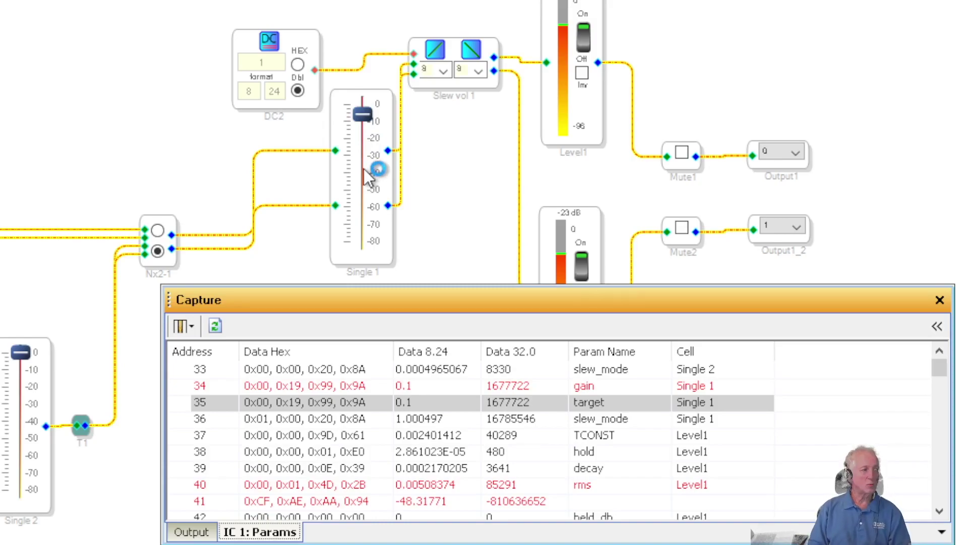
{"action": "left_click", "coordinate": [418, 402]}
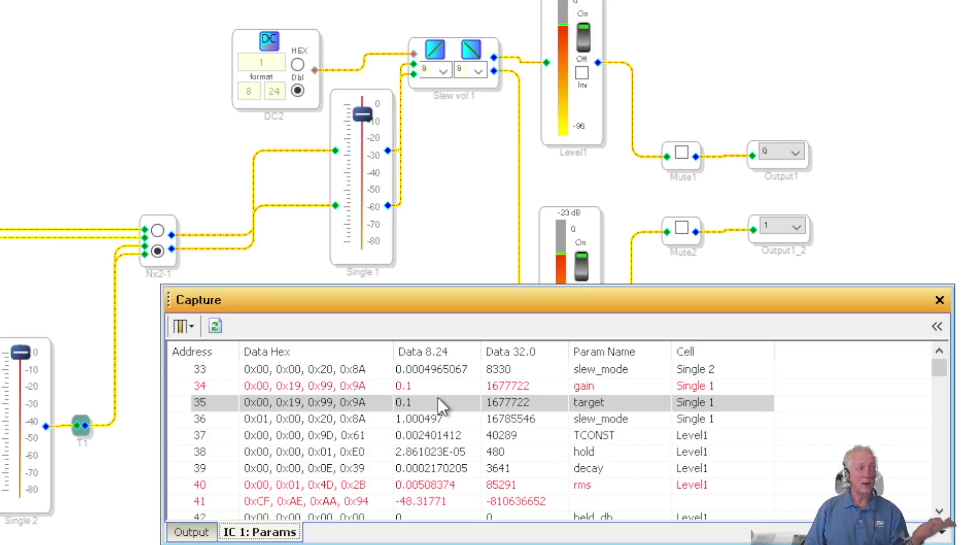
{"action": "left_click", "coordinate": [438, 398]}
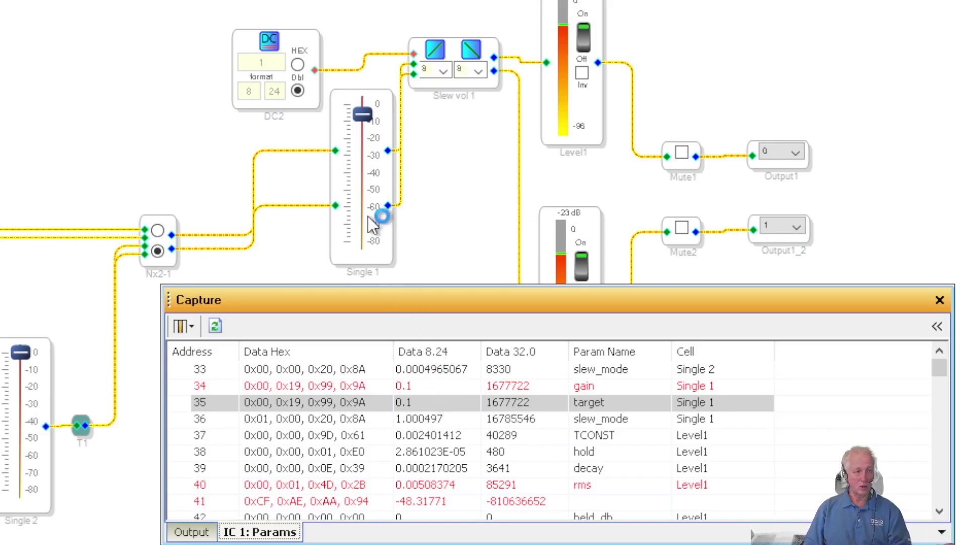
- Bring up the Single 1 fader's value settings, showing -6.00 dB, range -80 to 0, step 0.25
{"action": "left_click", "coordinate": [361, 179]}
{"action": "left_click", "coordinate": [364, 113]}
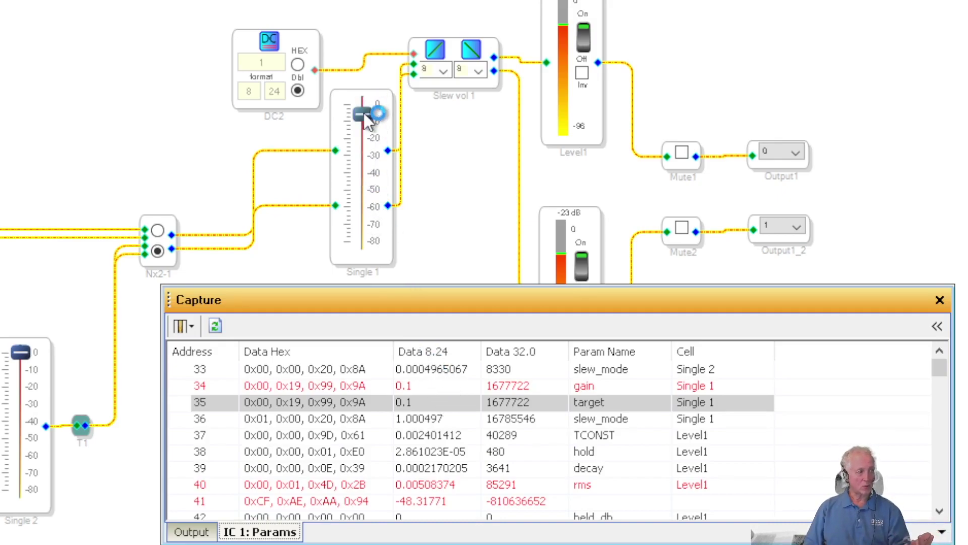
{"action": "right_click", "coordinate": [364, 115]}
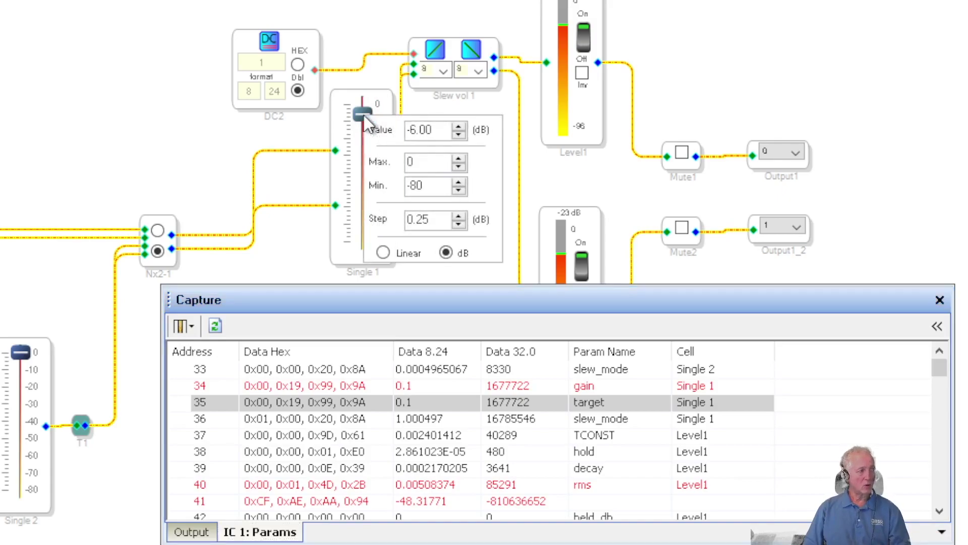
- Change the Single 1 fader value from -6.00 to 0 dB
{"action": "double_click", "coordinate": [440, 133]}
{"action": "type", "text": "0"}
{"action": "key", "text": "Return"}
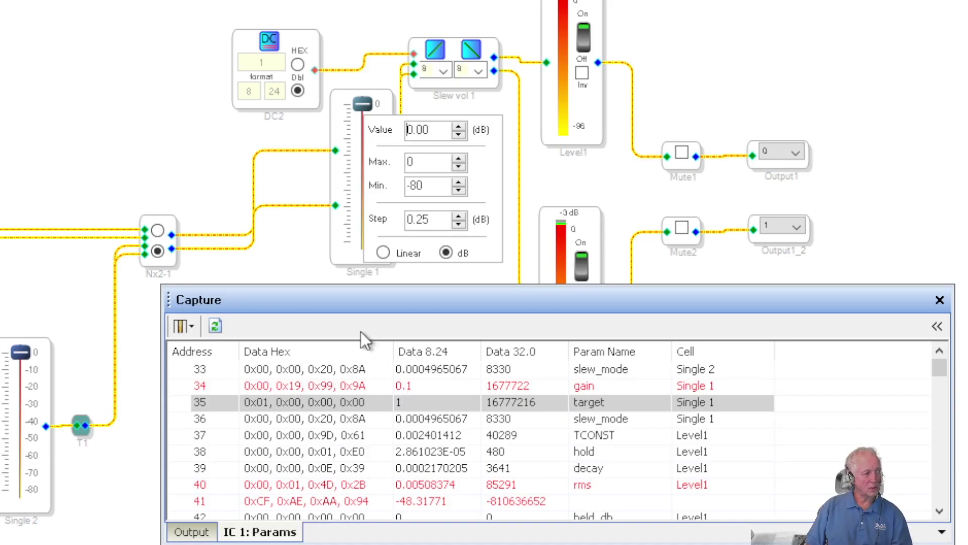
- Close the fader settings and read the registers back so gain matches target at 1
{"action": "left_click", "coordinate": [356, 295]}
{"action": "left_click", "coordinate": [356, 295]}
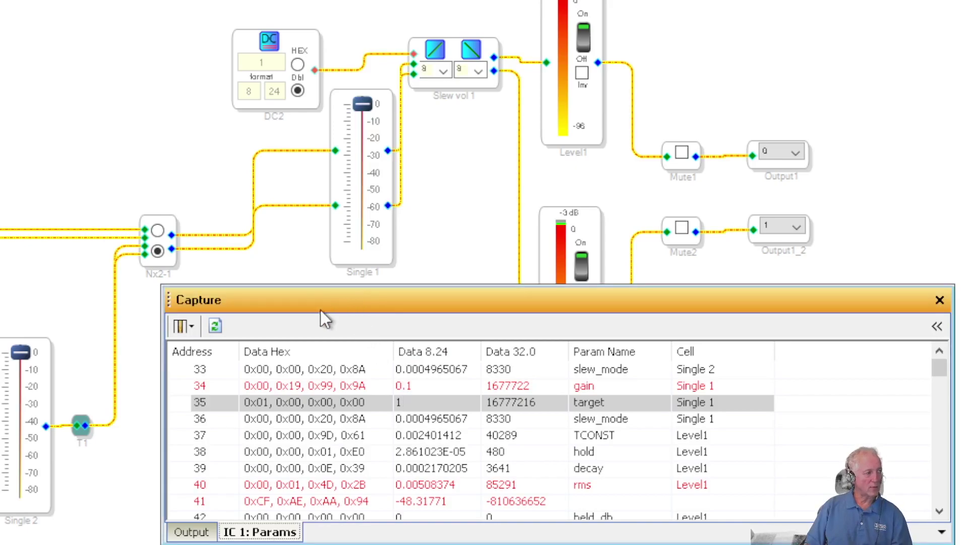
{"action": "left_click", "coordinate": [214, 325]}
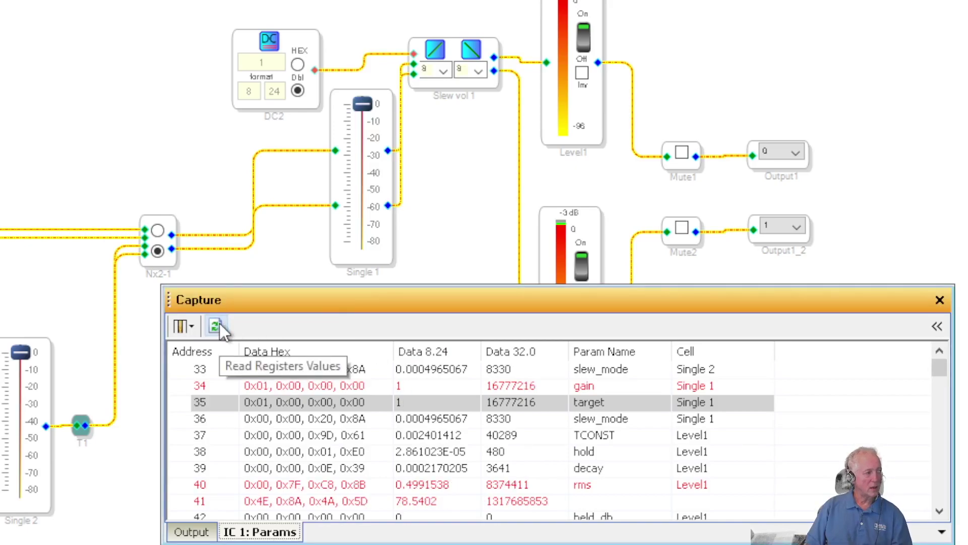